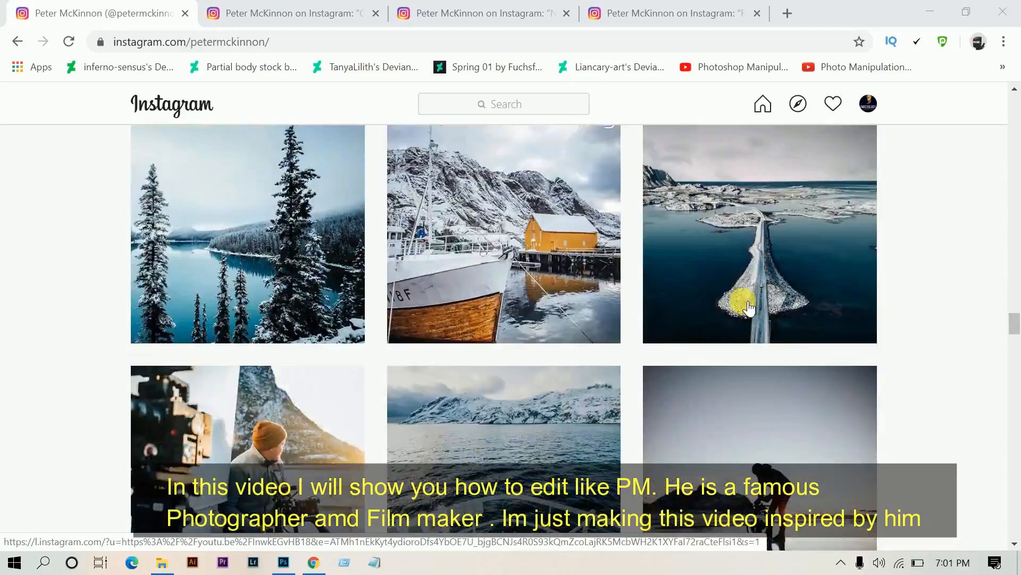
Browse the photographer's Instagram feed and open his forest truck and mountain posts to examine the moody colour style
{"action": "scroll", "coordinate": [749, 308], "scroll_direction": "down", "scroll_amount": 20}
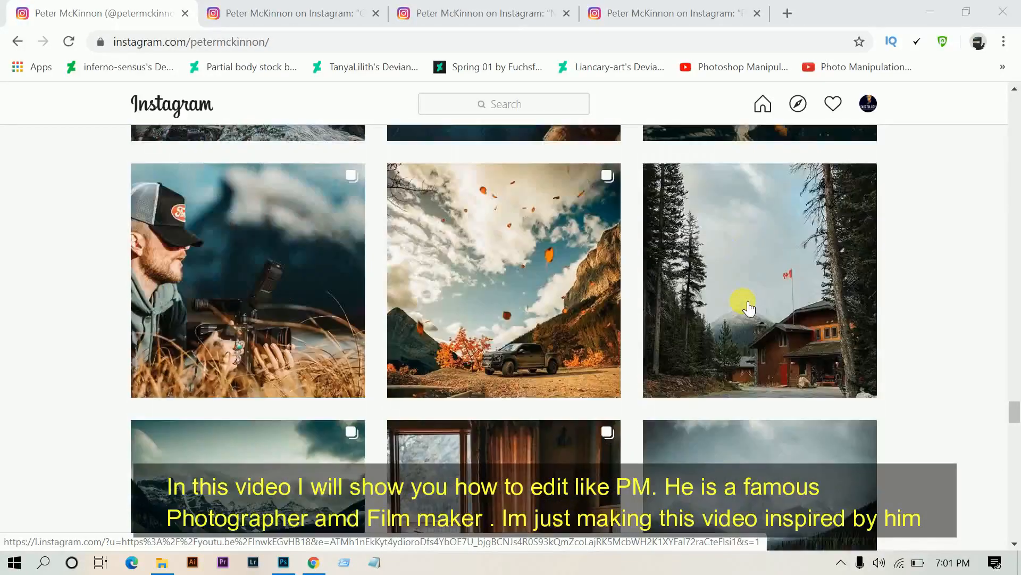
{"action": "scroll", "coordinate": [748, 307], "scroll_direction": "down", "scroll_amount": 5}
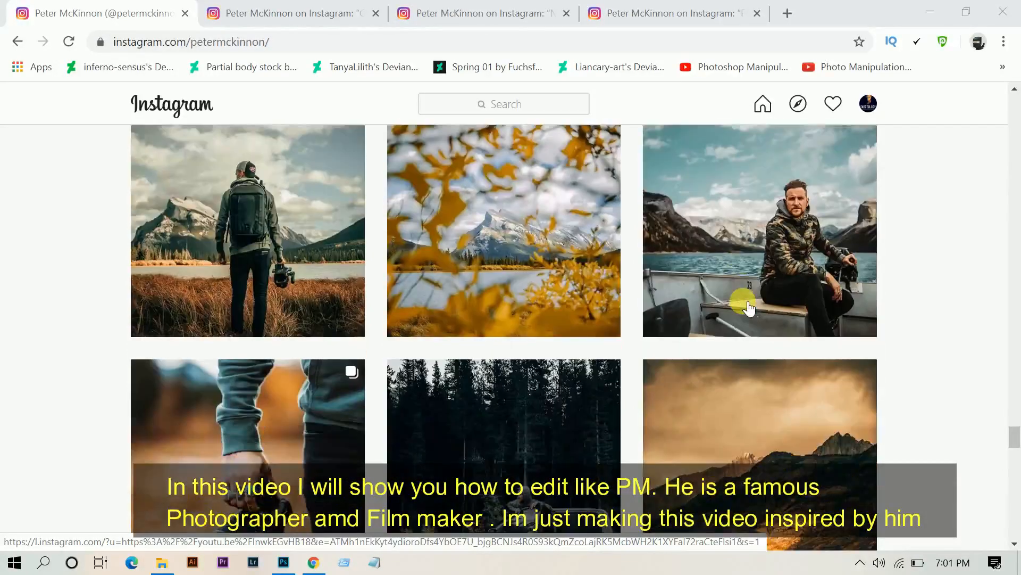
{"action": "scroll", "coordinate": [566, 411], "scroll_direction": "down", "scroll_amount": 2}
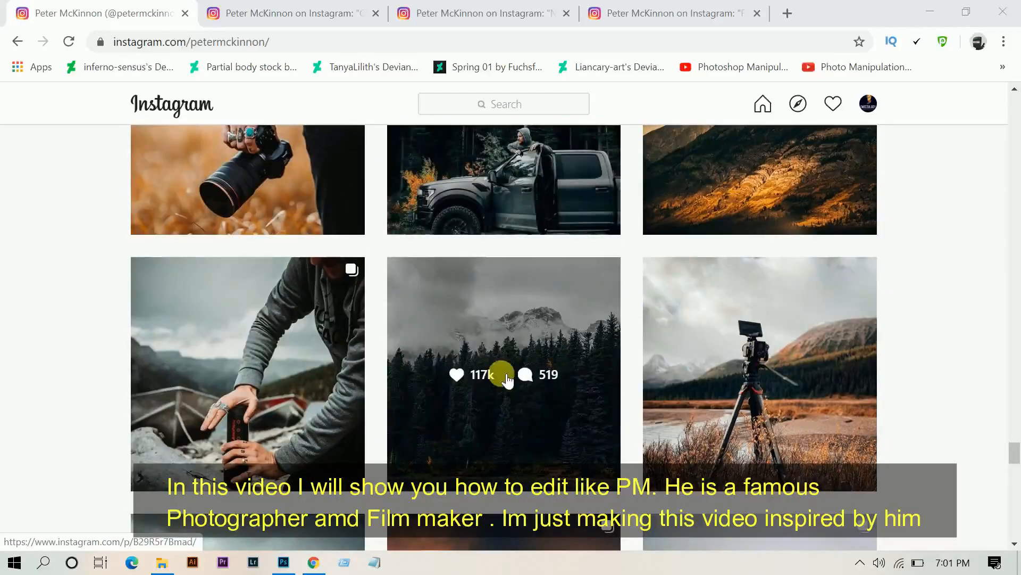
{"action": "left_click", "coordinate": [325, 7]}
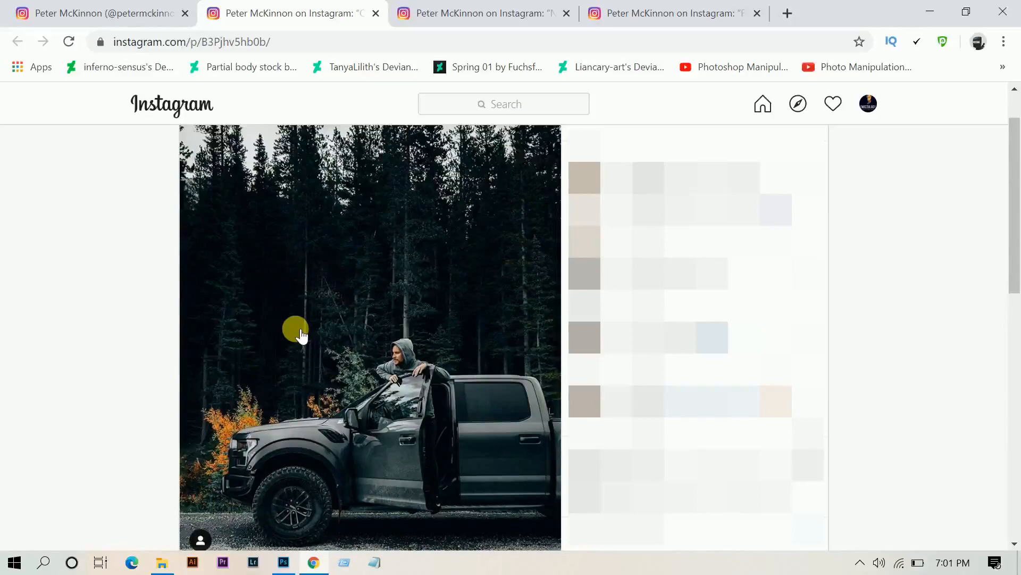
{"action": "left_click", "coordinate": [424, 7]}
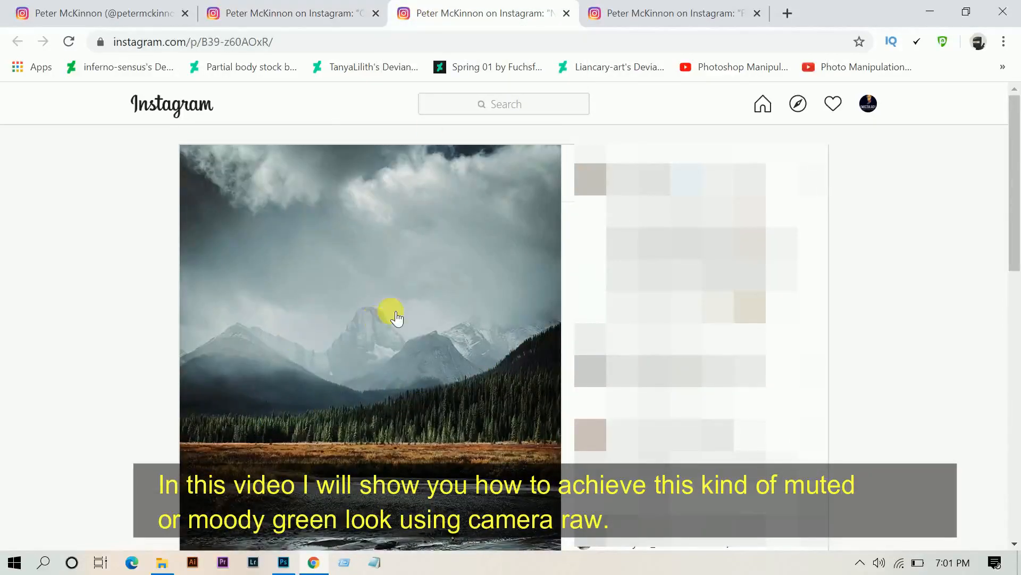
{"action": "left_click", "coordinate": [651, 10]}
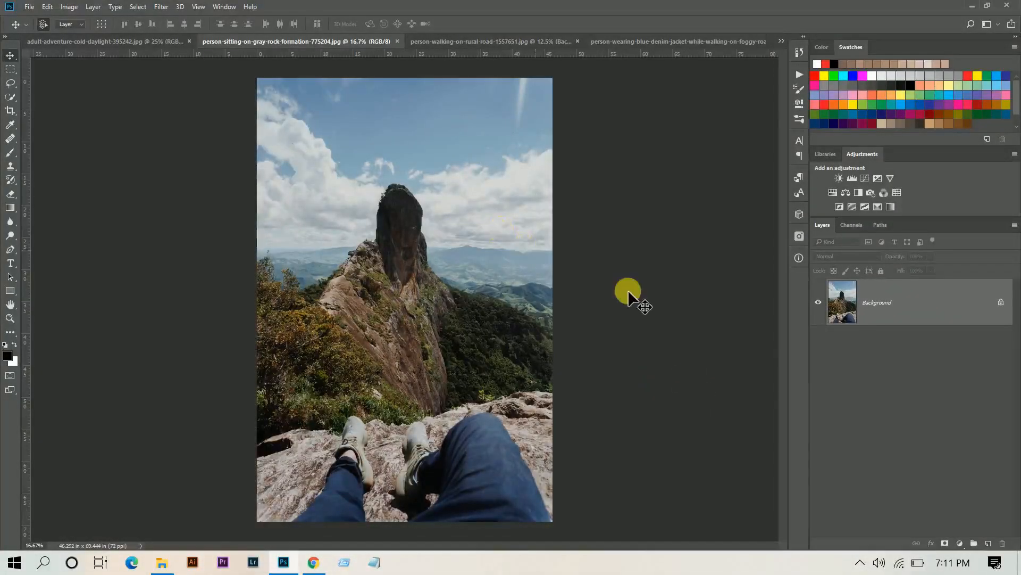
Duplicate the background layer of the rock formation photo and convert the copy to a smart object
{"action": "key", "text": "ctrl+j"}
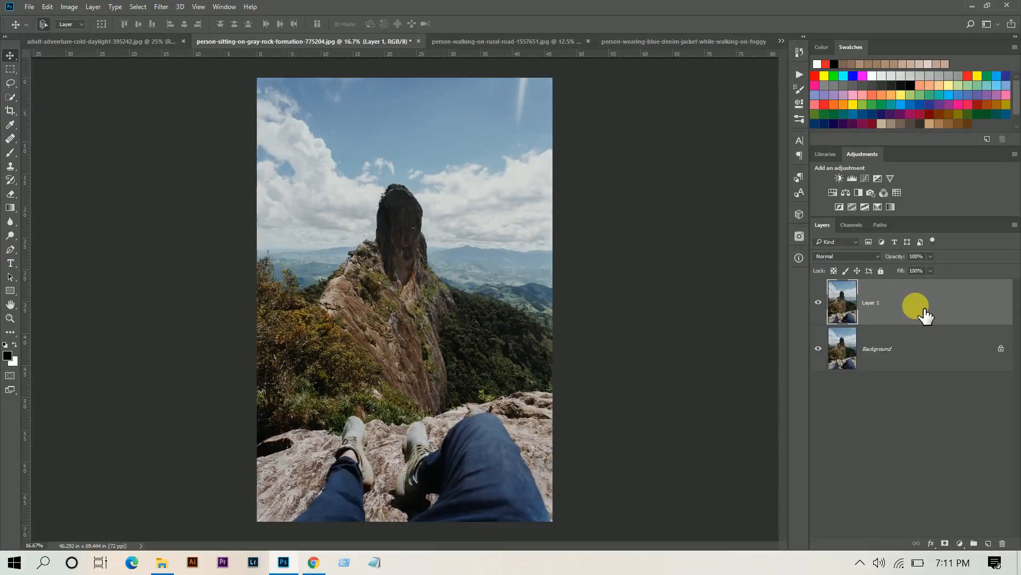
{"action": "right_click", "coordinate": [916, 305]}
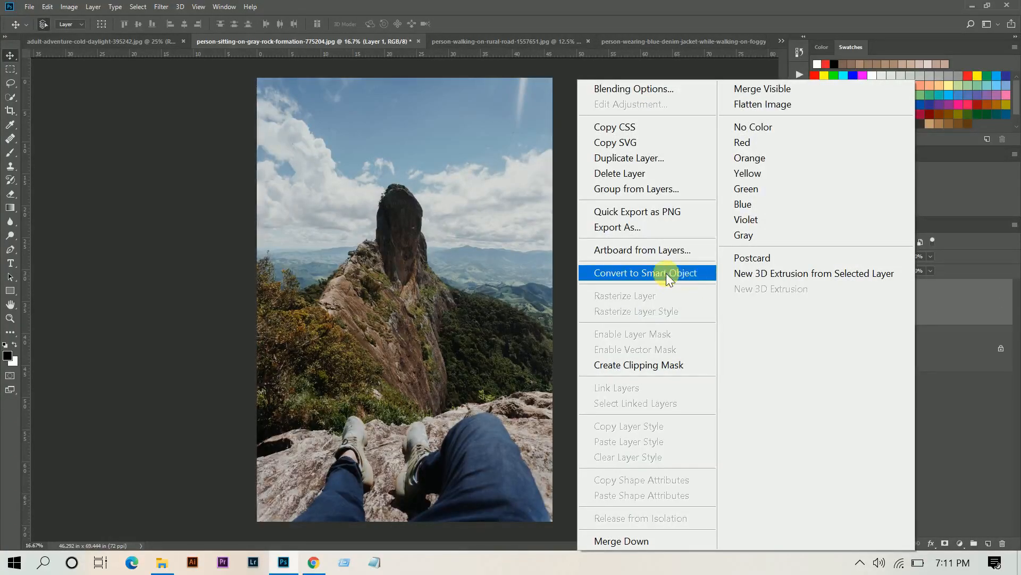
{"action": "left_click", "coordinate": [665, 274]}
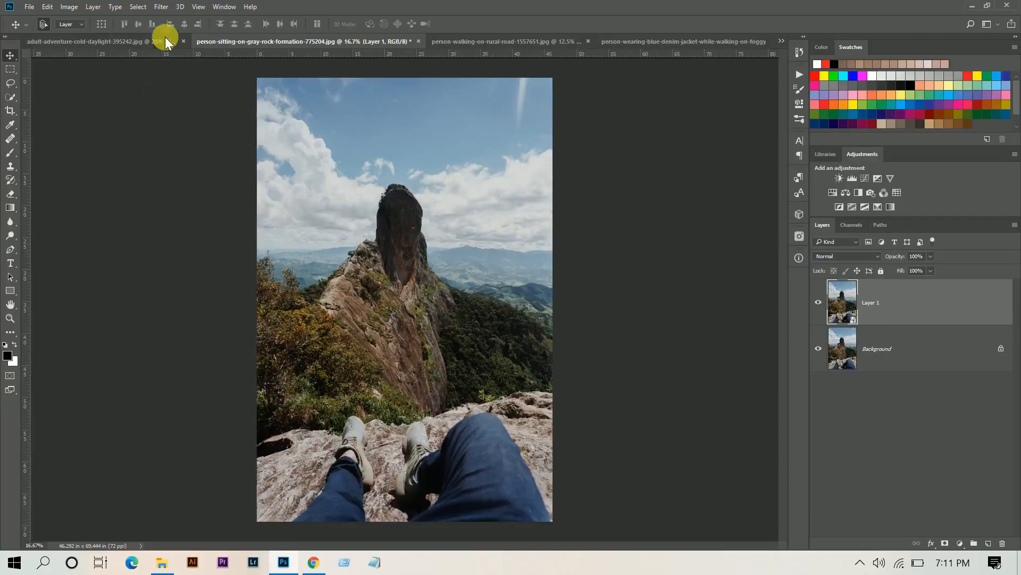
Open the Camera Raw filter on the duplicated layer and show the before and after views side by side
{"action": "left_click", "coordinate": [161, 7]}
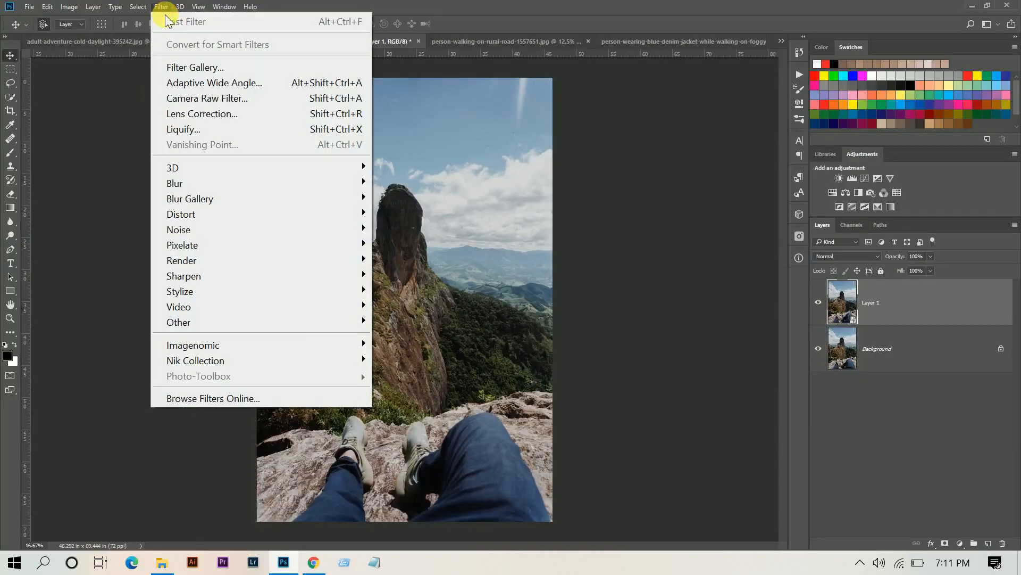
{"action": "left_click", "coordinate": [211, 99]}
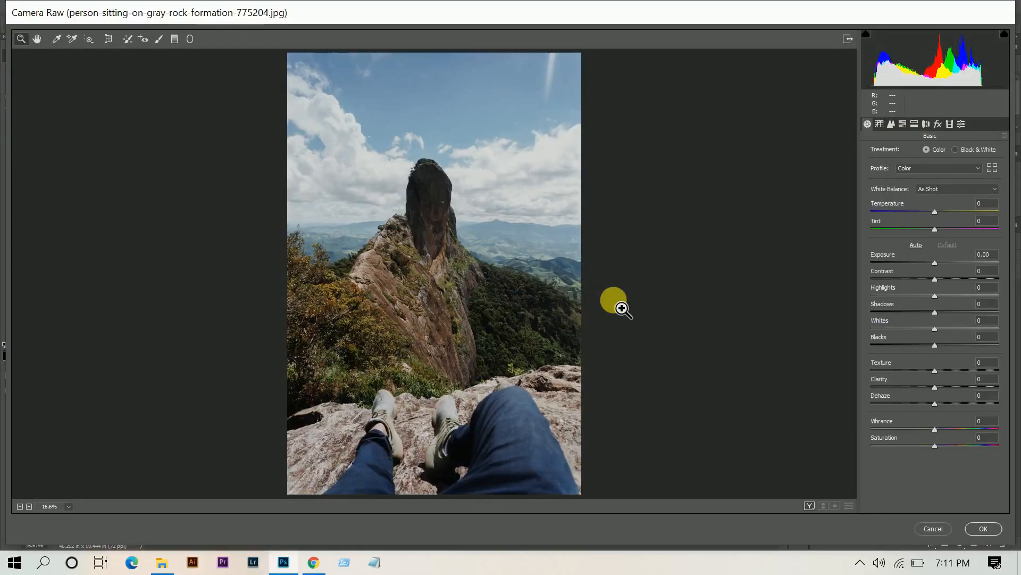
{"action": "key", "text": "q"}
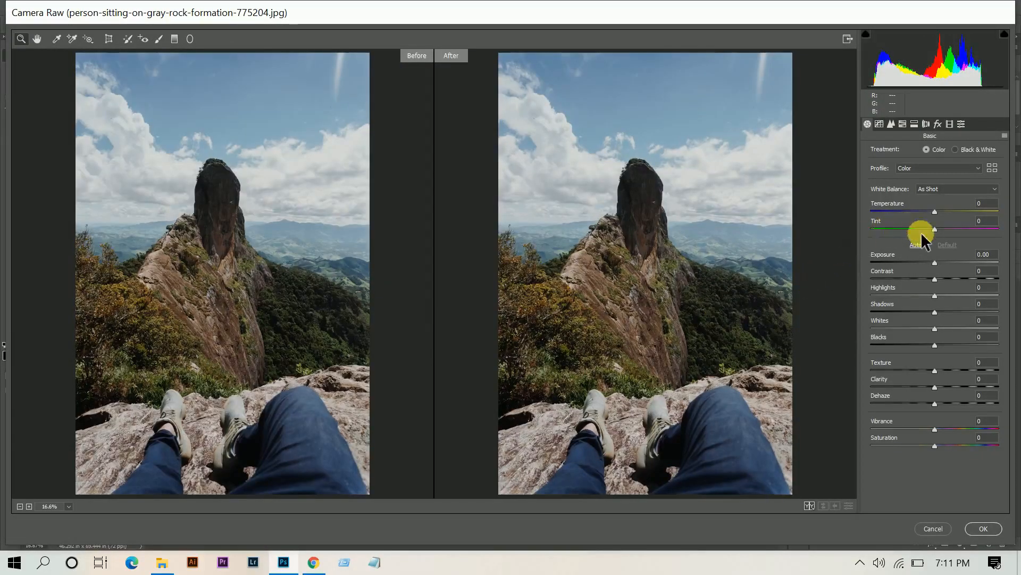
Set Exposure to -0.25, Contrast to +12, Highlights to -76, Shadows to +48 and Whites to -31
{"action": "left_click_drag", "start_coordinate": [934, 262], "coordinate": [930, 264]}
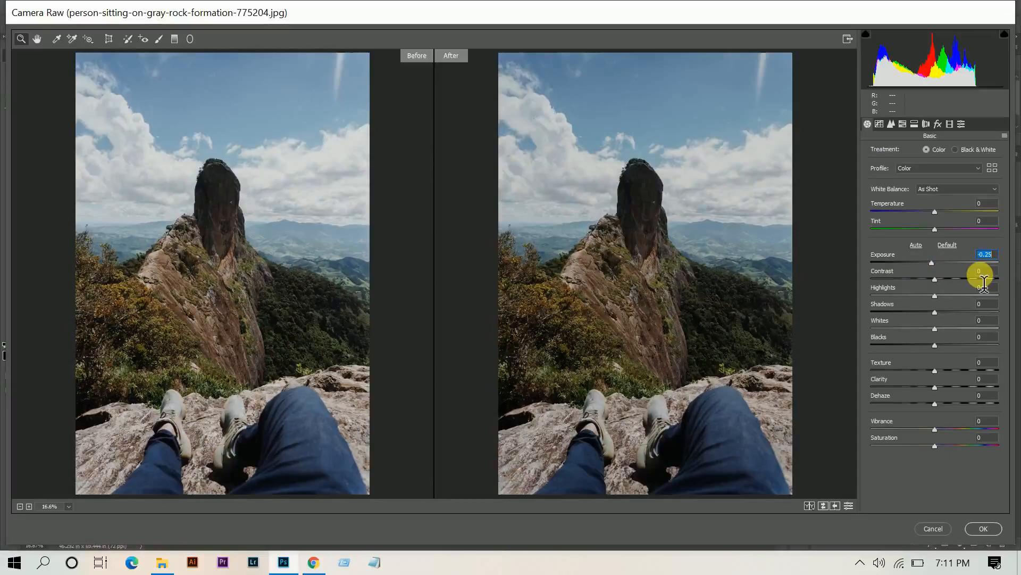
{"action": "left_click_drag", "start_coordinate": [935, 279], "coordinate": [942, 279]}
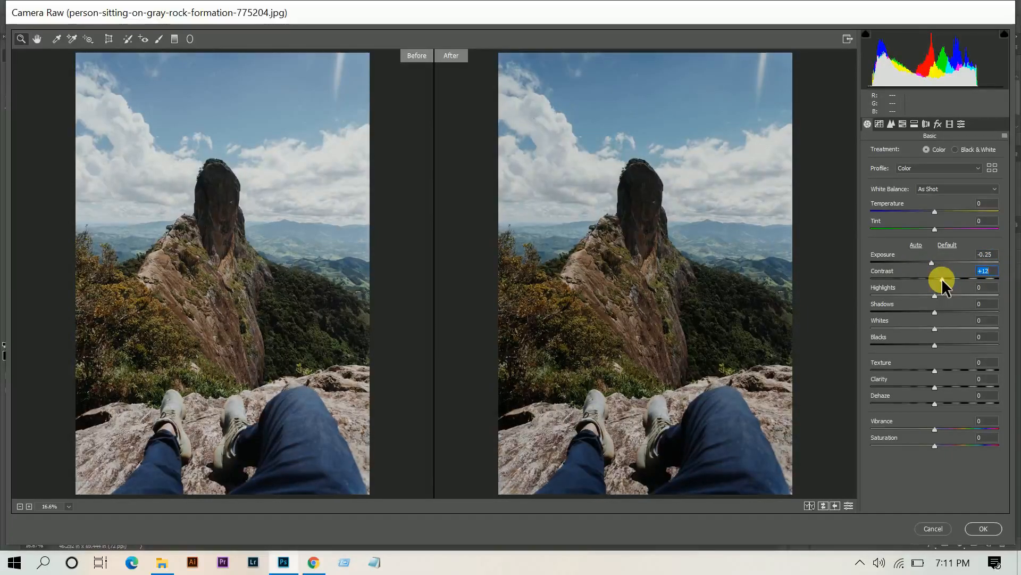
{"action": "left_click_drag", "start_coordinate": [935, 296], "coordinate": [920, 296]}
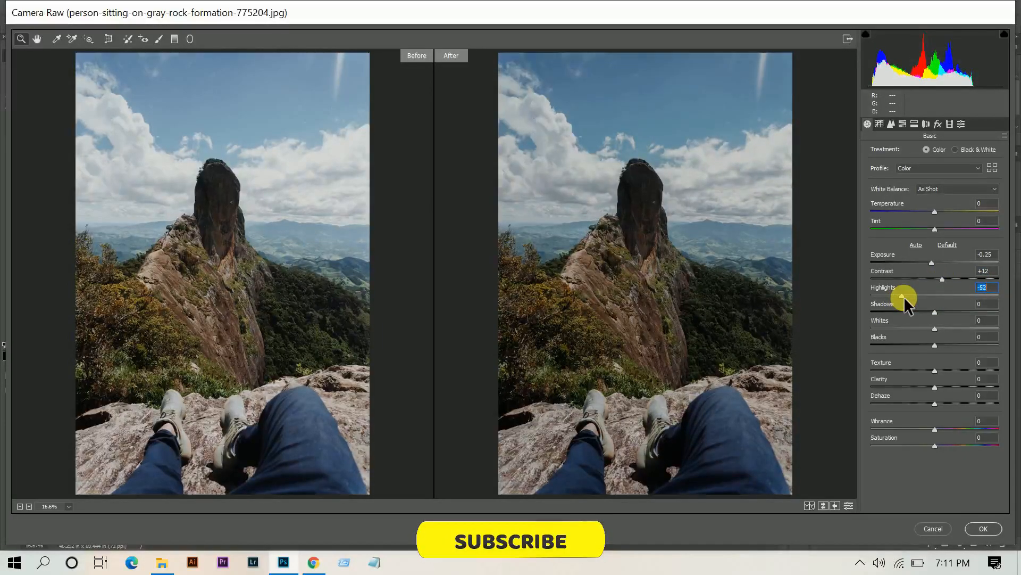
{"action": "left_click_drag", "start_coordinate": [905, 295], "coordinate": [889, 296]}
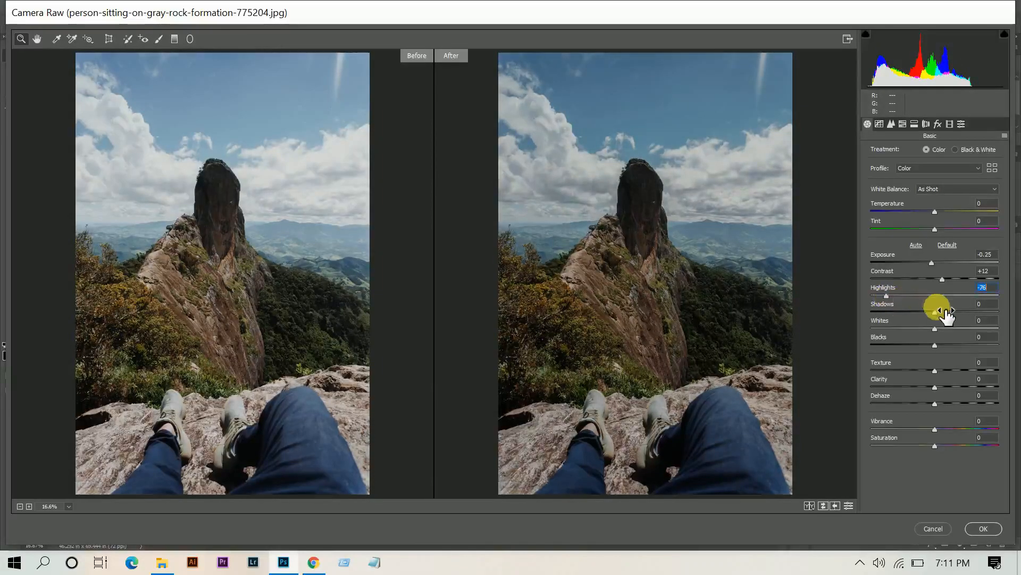
{"action": "left_click_drag", "start_coordinate": [949, 310], "coordinate": [959, 310]}
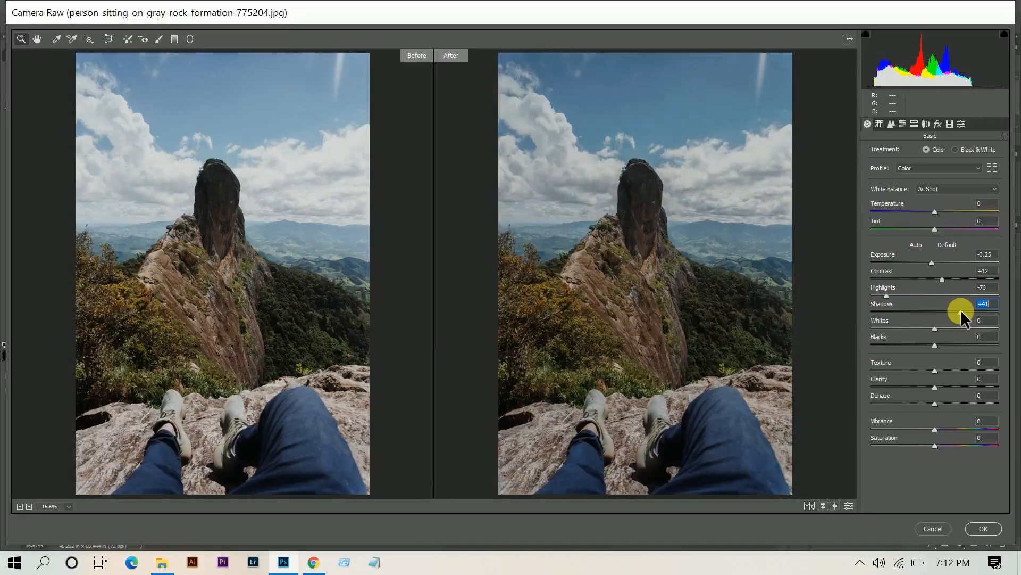
{"action": "left_click_drag", "start_coordinate": [964, 309], "coordinate": [965, 310]}
{"action": "left_click_drag", "start_coordinate": [935, 329], "coordinate": [914, 329]}
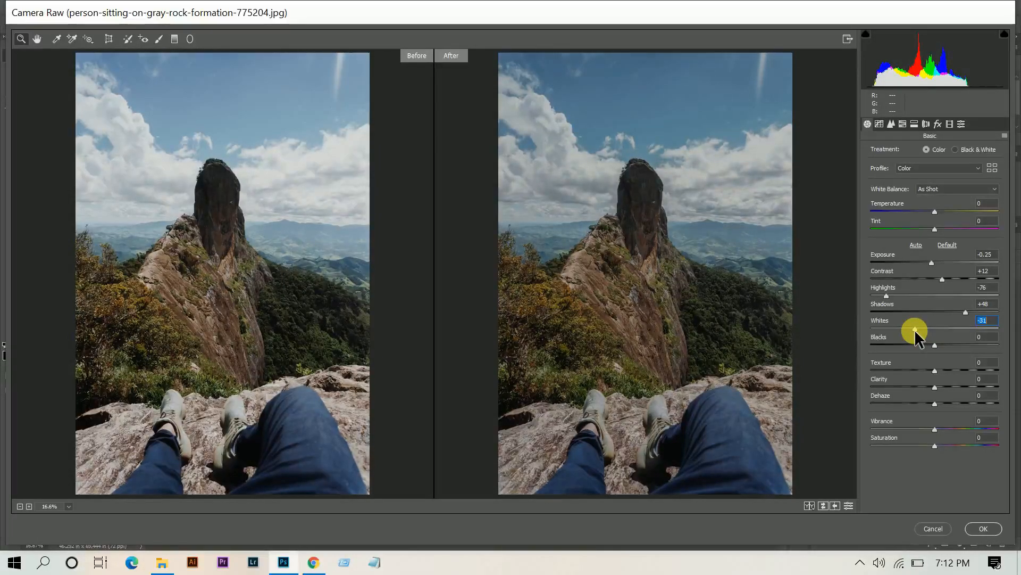
Set Clarity to +12 and reduce Saturation to -19 in the basic adjustments
{"action": "left_click_drag", "start_coordinate": [935, 367], "coordinate": [942, 387]}
{"action": "double_click", "coordinate": [937, 367]}
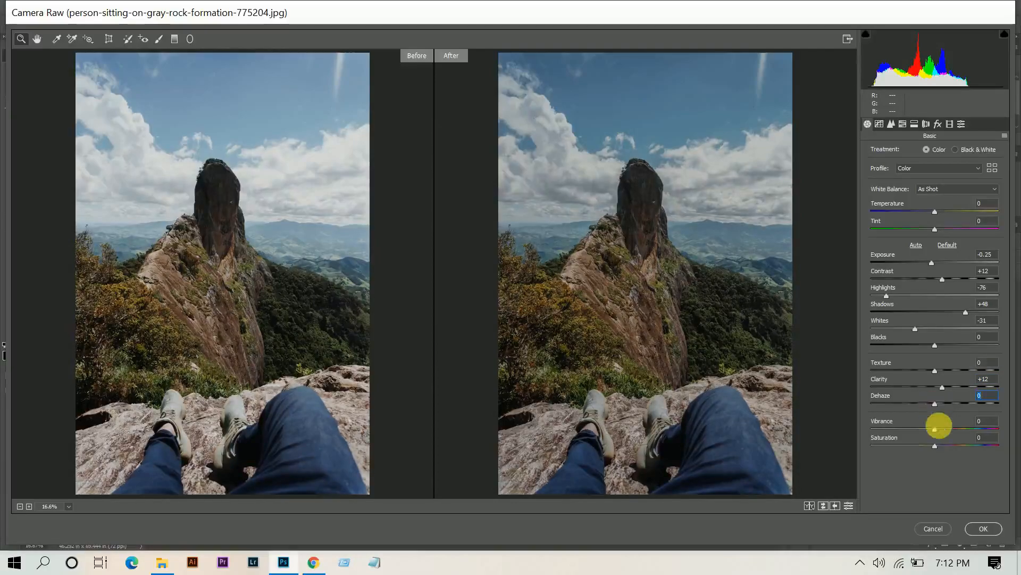
{"action": "left_click_drag", "start_coordinate": [934, 446], "coordinate": [925, 445]}
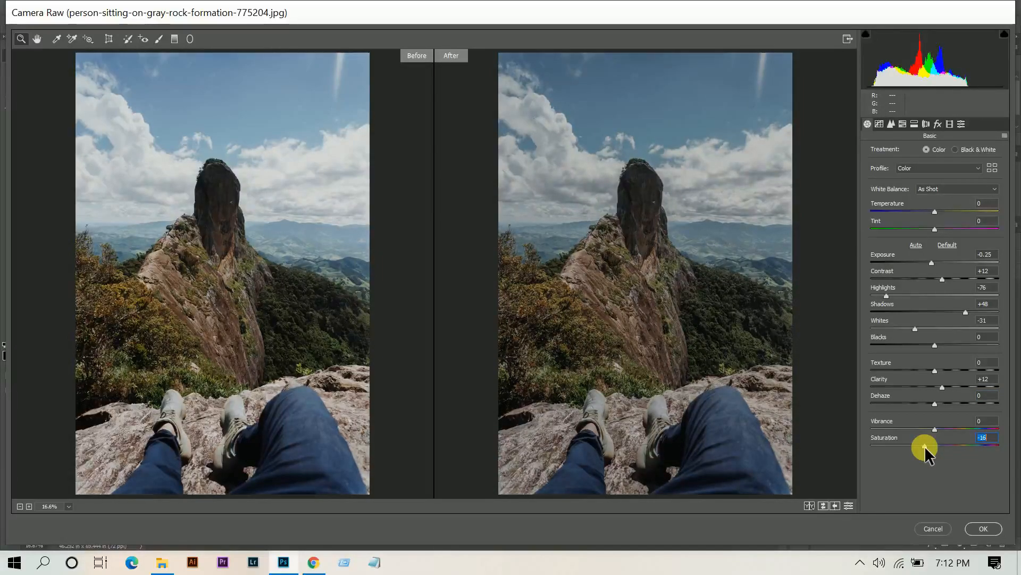
{"action": "key", "text": "Down"}
{"action": "key", "text": "Down"}
{"action": "key", "text": "Up"}
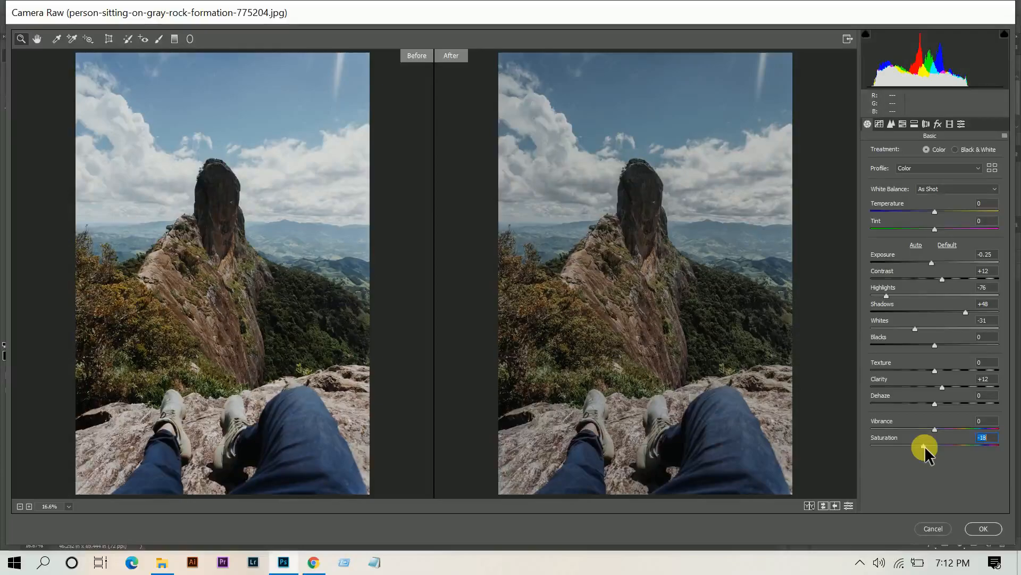
{"action": "key", "text": "Up"}
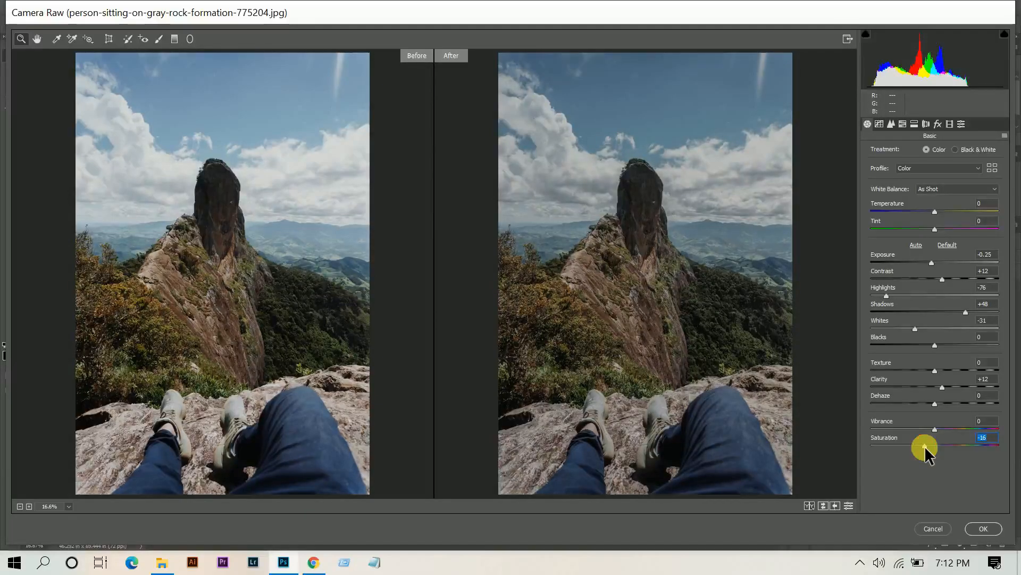
{"action": "key", "text": "Down"}
{"action": "key", "text": "Down"}
{"action": "key", "text": "Down"}
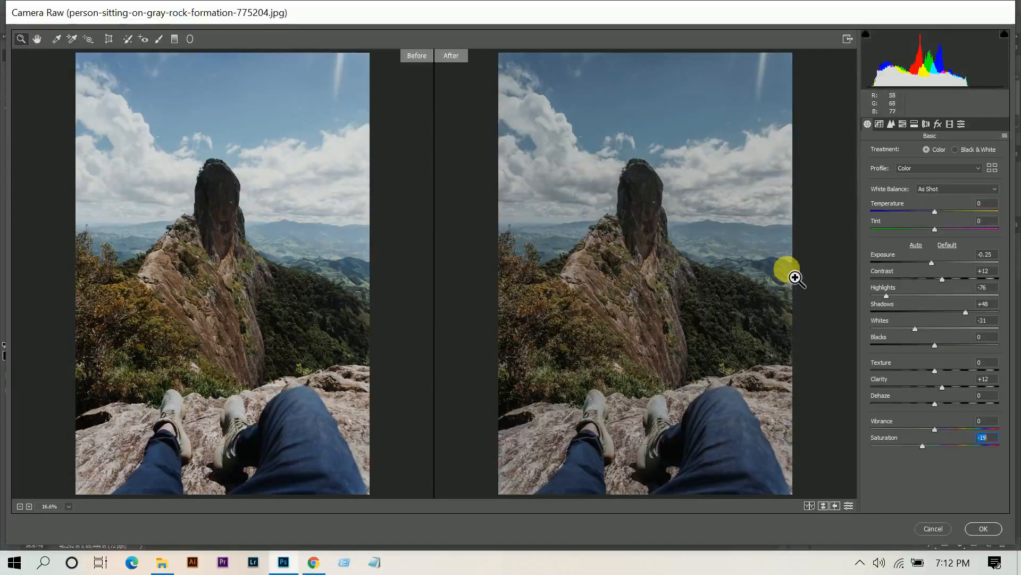
Add shadow, middle and highlight points to the RGB point tone curve and lift its black endpoint to output 31
{"action": "left_click", "coordinate": [879, 123]}
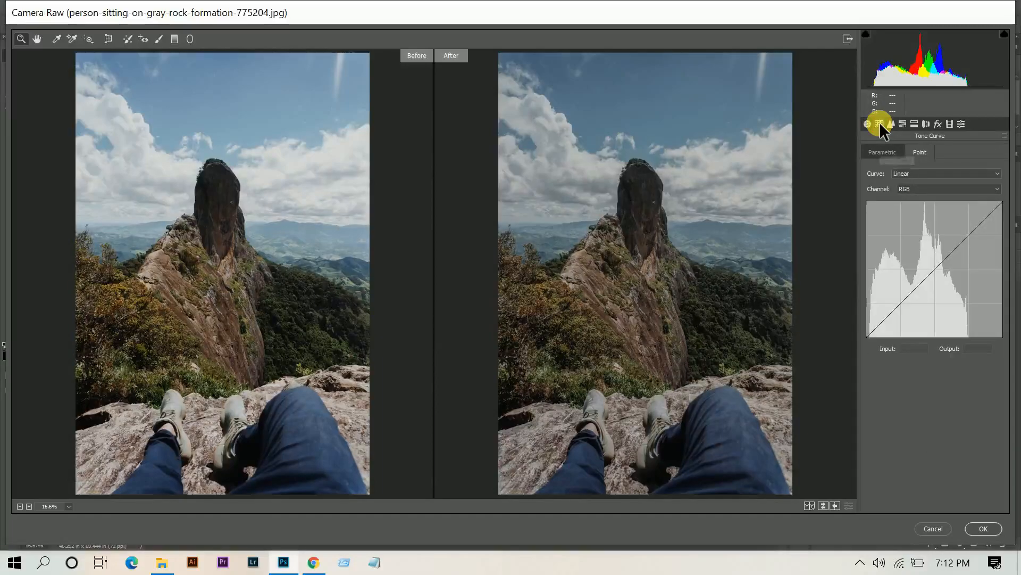
{"action": "left_click", "coordinate": [911, 192]}
{"action": "left_click", "coordinate": [910, 199]}
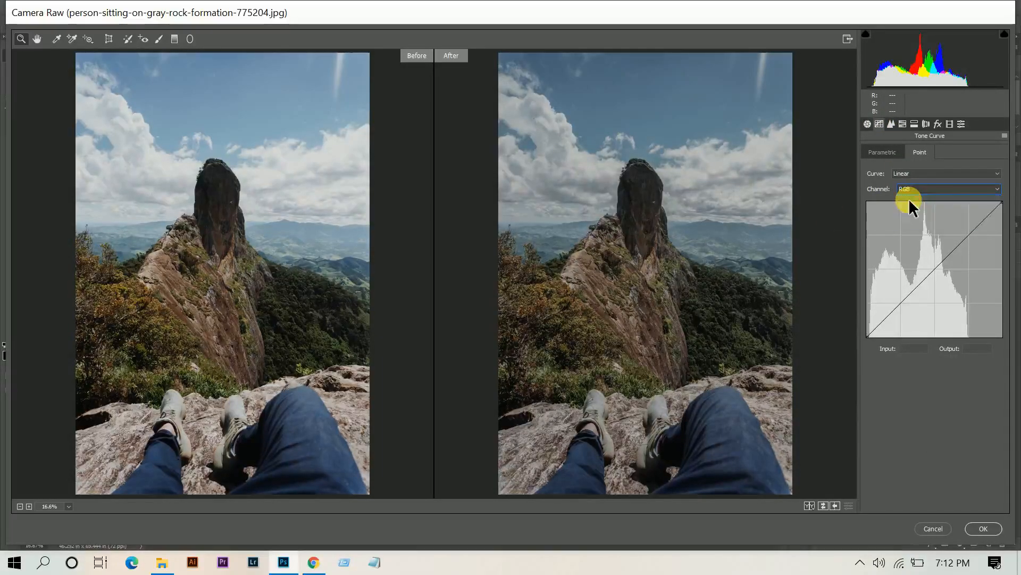
{"action": "left_click_drag", "start_coordinate": [867, 336], "coordinate": [895, 303]}
{"action": "left_click", "coordinate": [914, 289]}
{"action": "left_click", "coordinate": [952, 248]}
{"action": "left_click", "coordinate": [867, 324]}
{"action": "key", "text": "Up"}
{"action": "left_click_drag", "start_coordinate": [878, 333], "coordinate": [874, 330]}
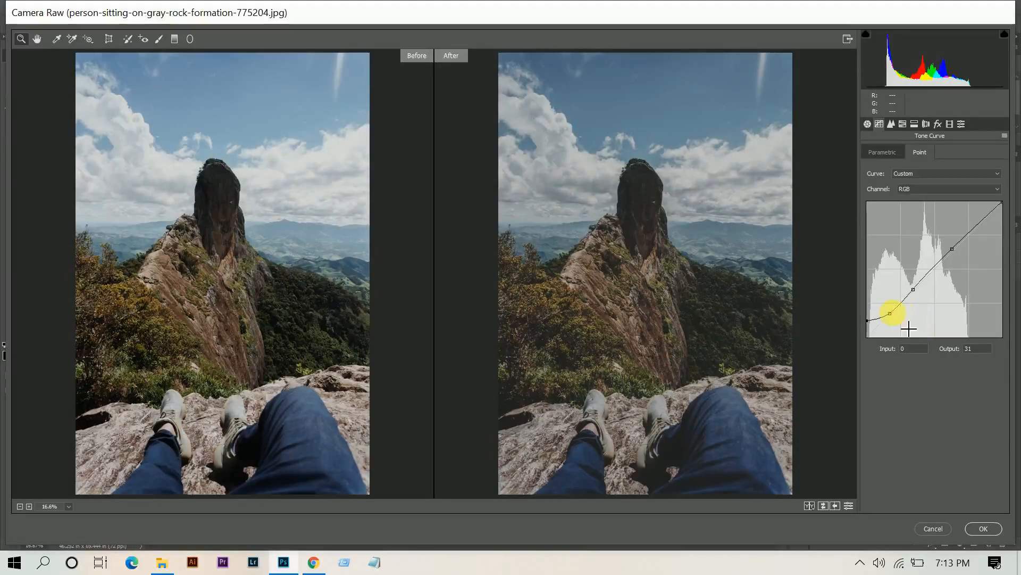
Reposition the shadow point of the RGB curve at input 63, output 61
{"action": "left_click", "coordinate": [892, 313]}
{"action": "key", "text": "ctrl+z"}
{"action": "left_click_drag", "start_coordinate": [890, 312], "coordinate": [908, 313]}
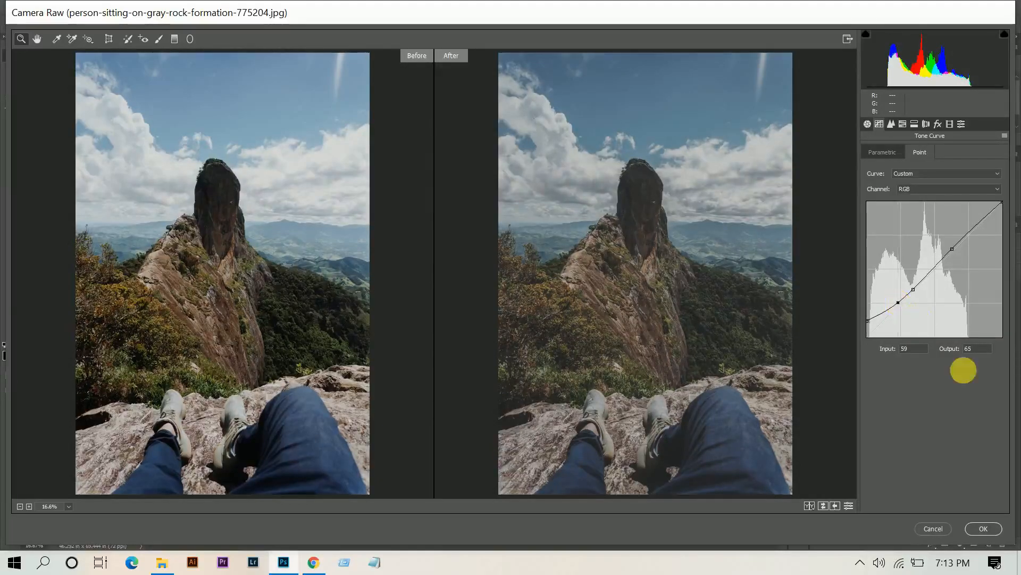
{"action": "left_click", "coordinate": [914, 348]}
{"action": "type", "text": "63"}
{"action": "left_click", "coordinate": [949, 341]}
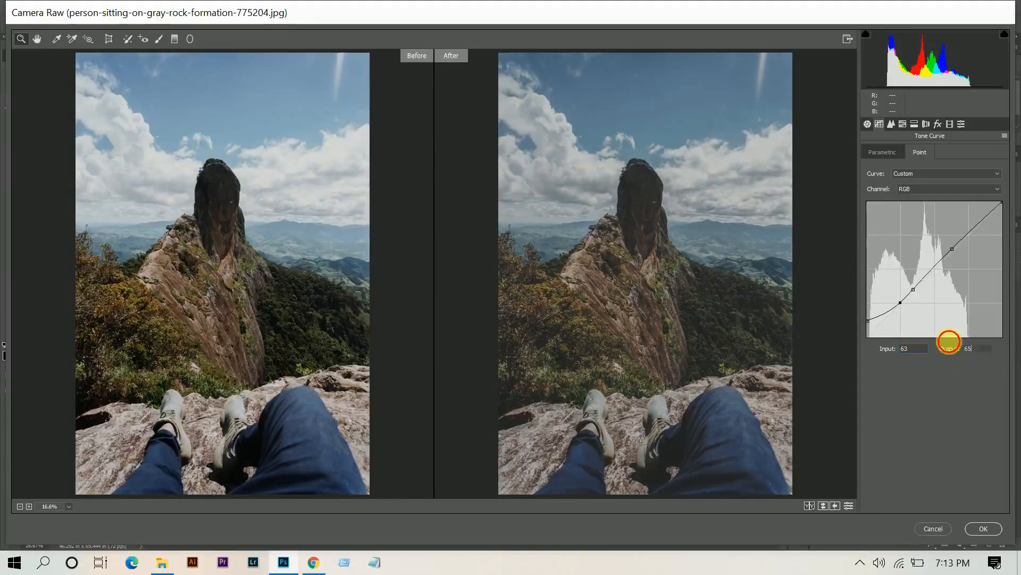
{"action": "key", "text": "BackSpace"}
{"action": "key", "text": "BackSpace"}
{"action": "type", "text": "51"}
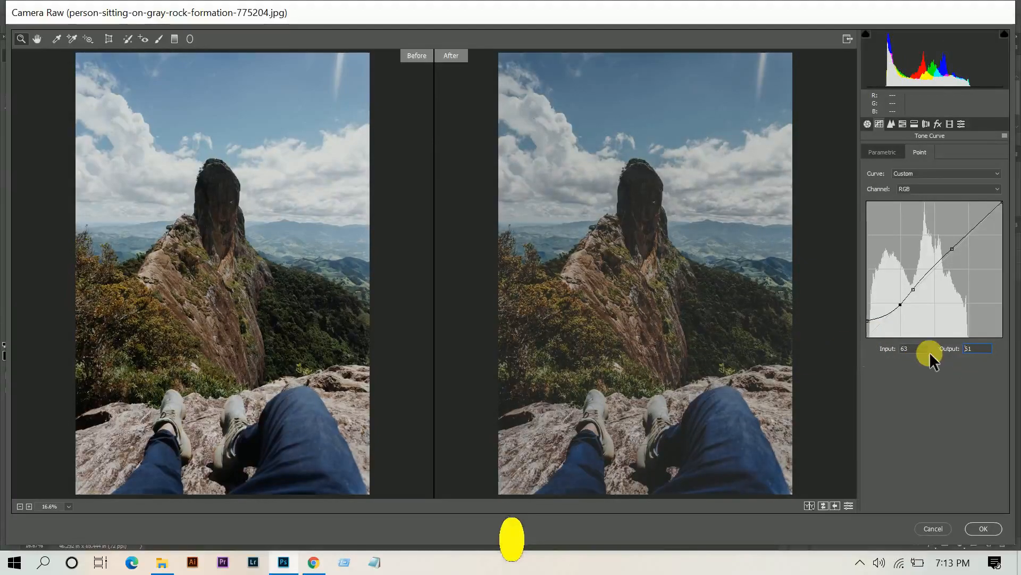
Remove the middle point from the RGB curve and place the highlight point at input 179, output 167
{"action": "left_click", "coordinate": [913, 289]}
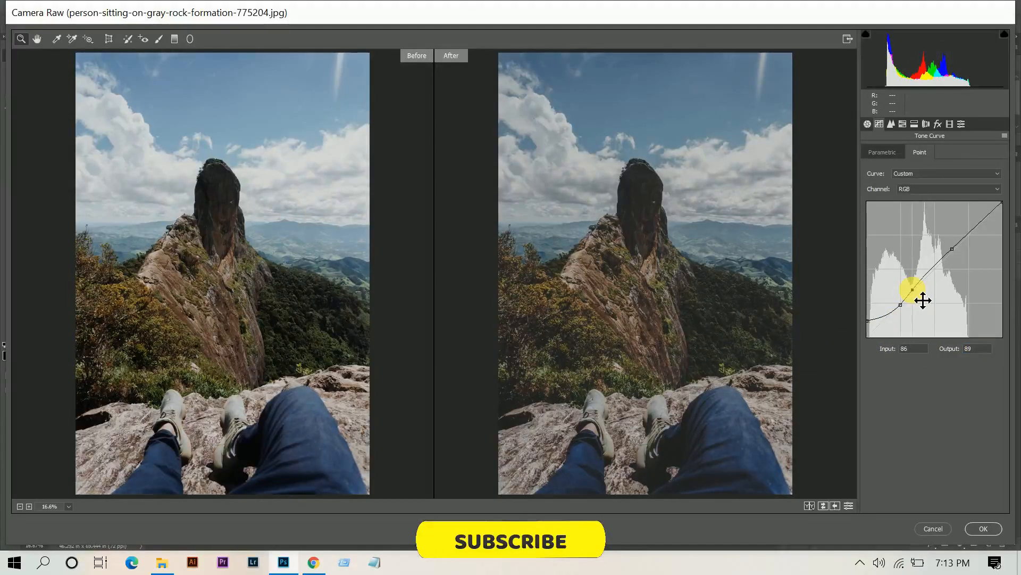
{"action": "left_click_drag", "start_coordinate": [923, 300], "coordinate": [969, 251]}
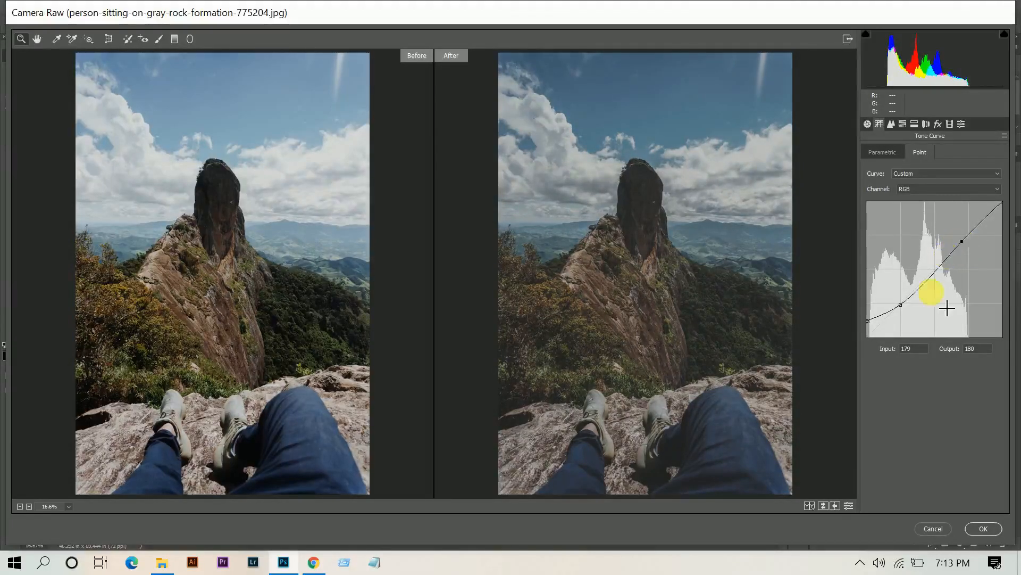
{"action": "left_click", "coordinate": [979, 349]}
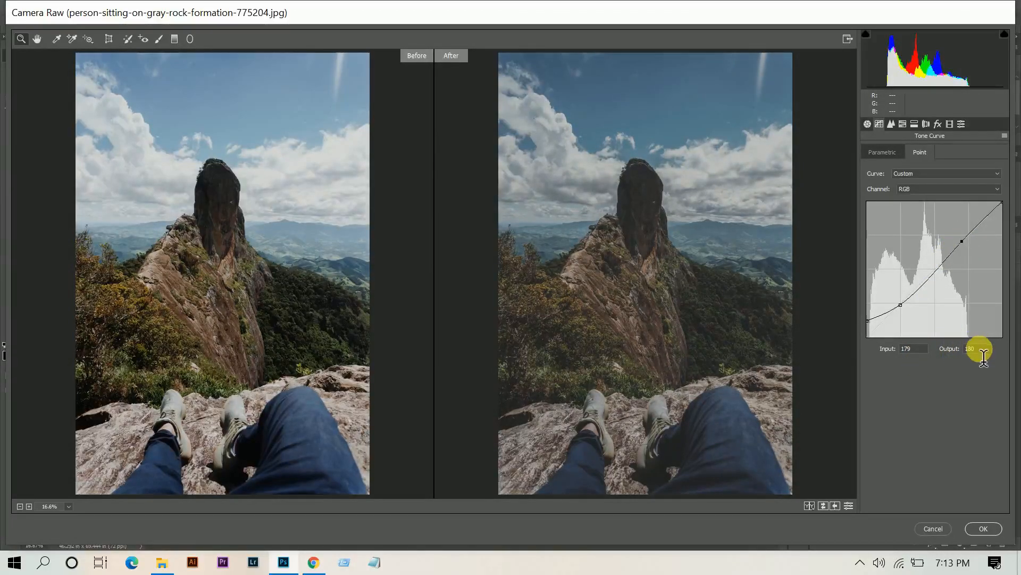
{"action": "type", "text": "167"}
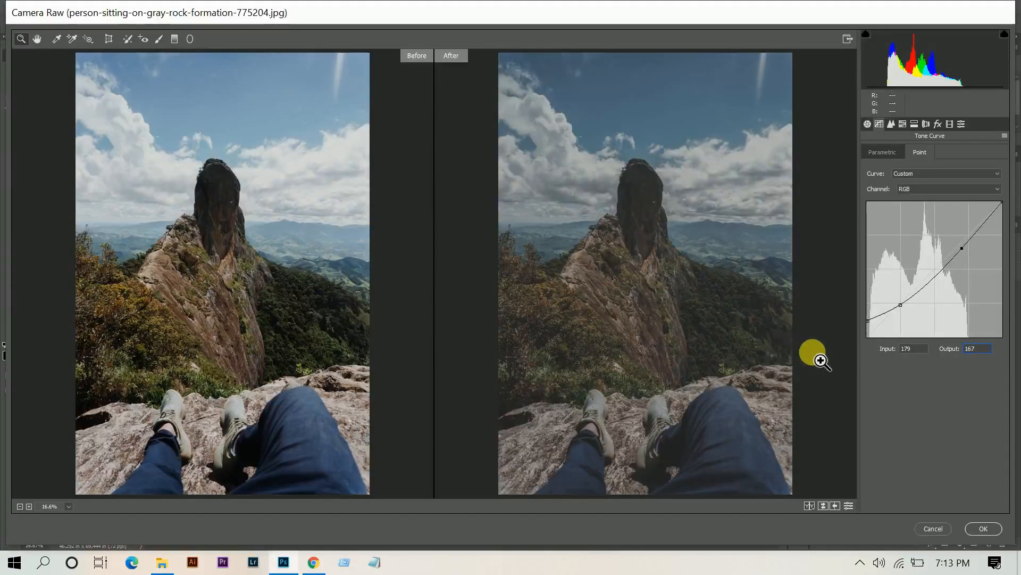
Set the highlight point's input to 175 and lower the curve's white endpoint to output 240
{"action": "left_click", "coordinate": [904, 349]}
{"action": "key", "text": "Down"}
{"action": "key", "text": "Down"}
{"action": "key", "text": "Down"}
{"action": "key", "text": "Down"}
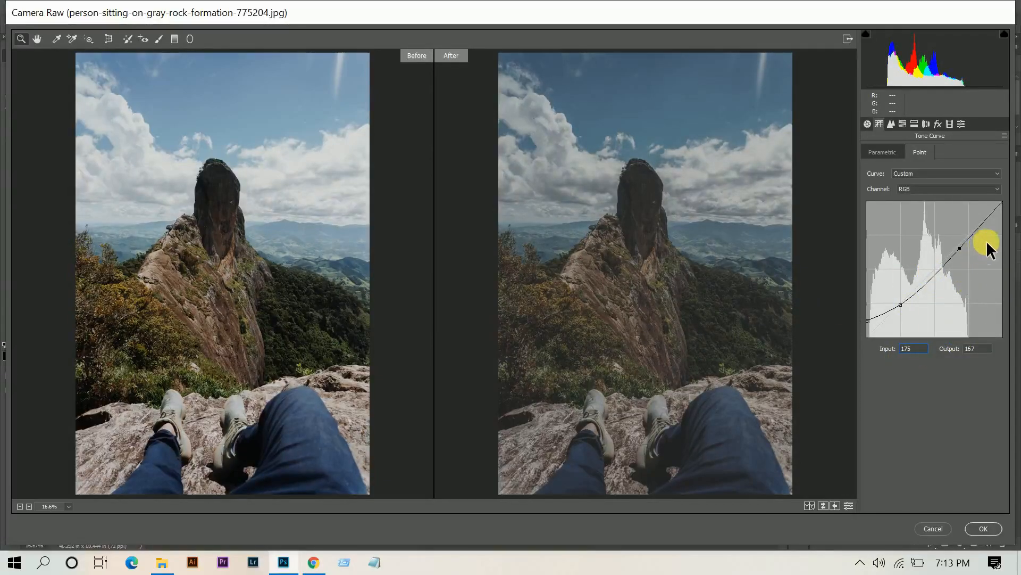
{"action": "left_click_drag", "start_coordinate": [1011, 212], "coordinate": [1016, 221]}
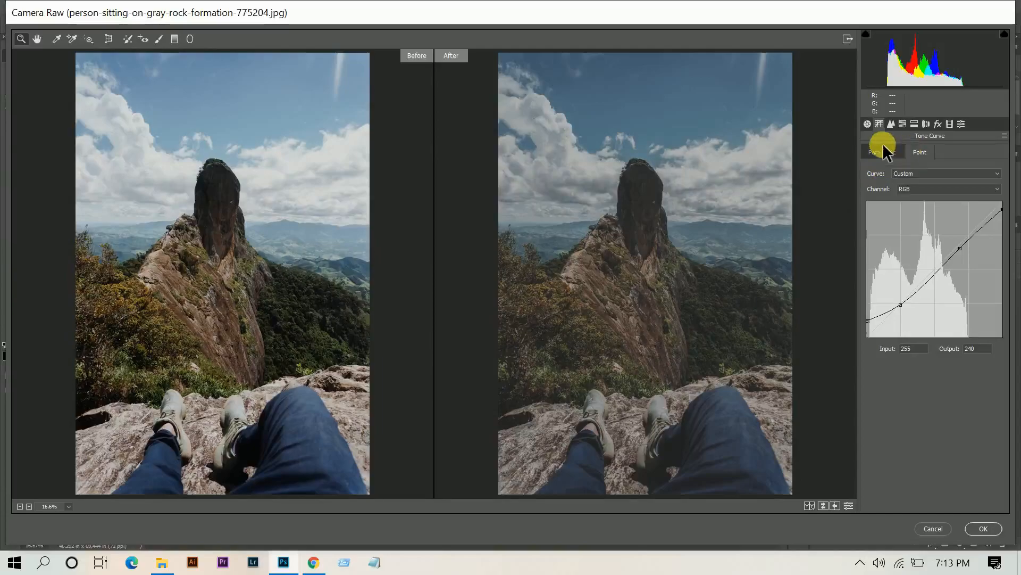
Switch the point curve to the Red channel and add a deep shadow point at input 38, output 11
{"action": "left_click", "coordinate": [949, 189]}
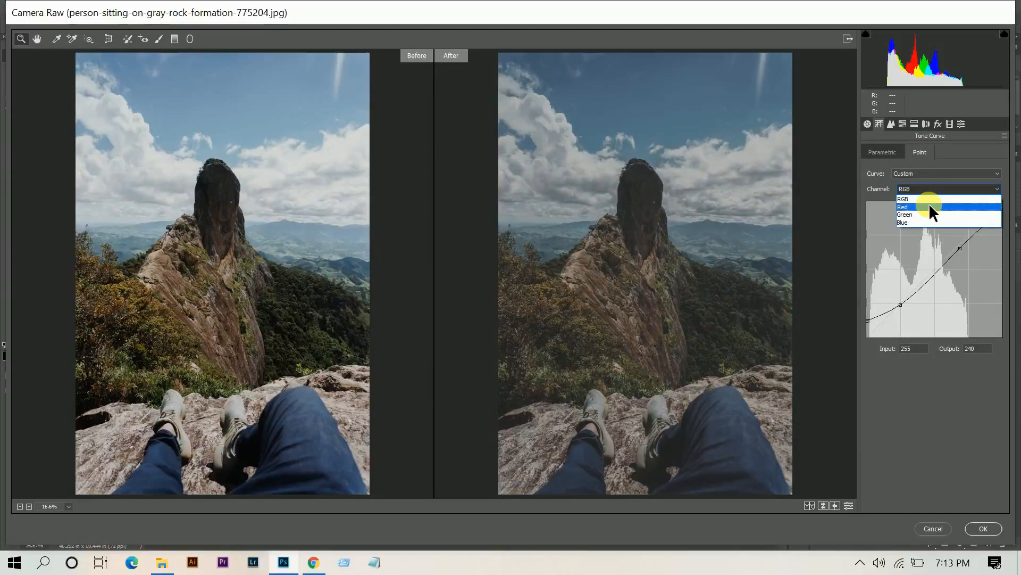
{"action": "left_click", "coordinate": [930, 206]}
{"action": "left_click_drag", "start_coordinate": [889, 315], "coordinate": [903, 344]}
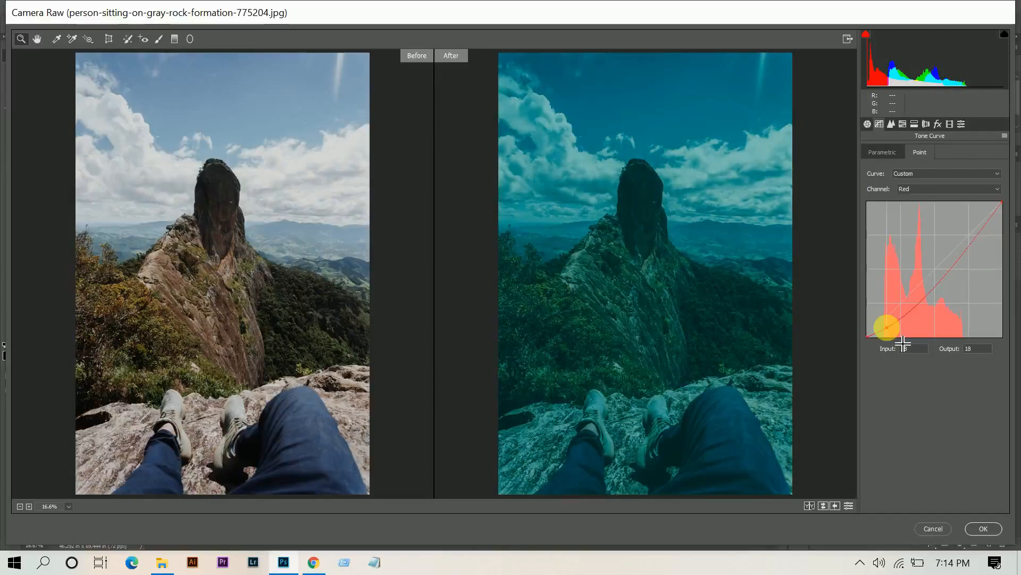
{"action": "left_click_drag", "start_coordinate": [982, 349], "coordinate": [872, 345]}
{"action": "key", "text": "Down"}
{"action": "key", "text": "Down"}
{"action": "key", "text": "Down"}
{"action": "key", "text": "Down"}
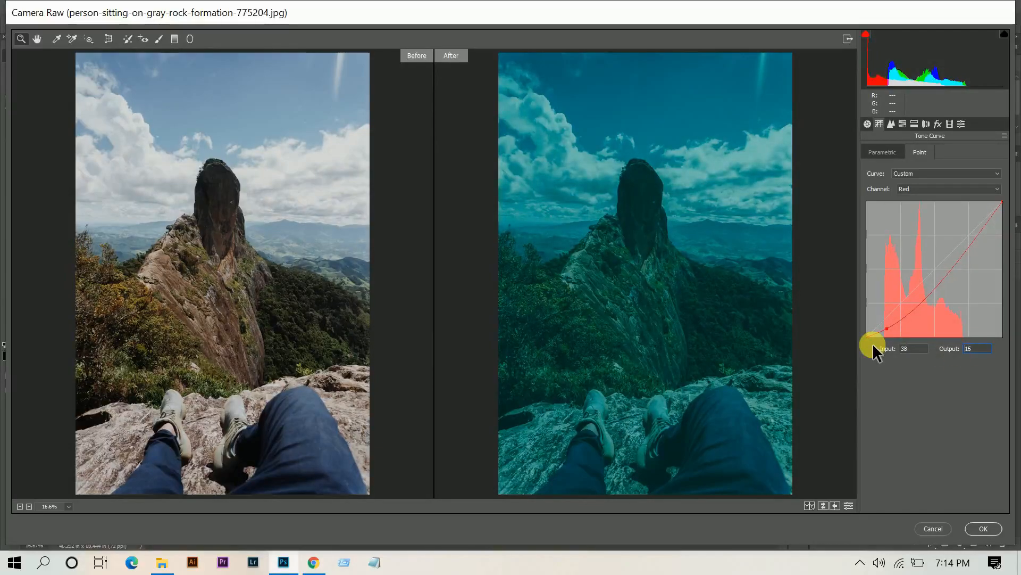
{"action": "key", "text": "Down"}
{"action": "key", "text": "Down"}
{"action": "key", "text": "Down"}
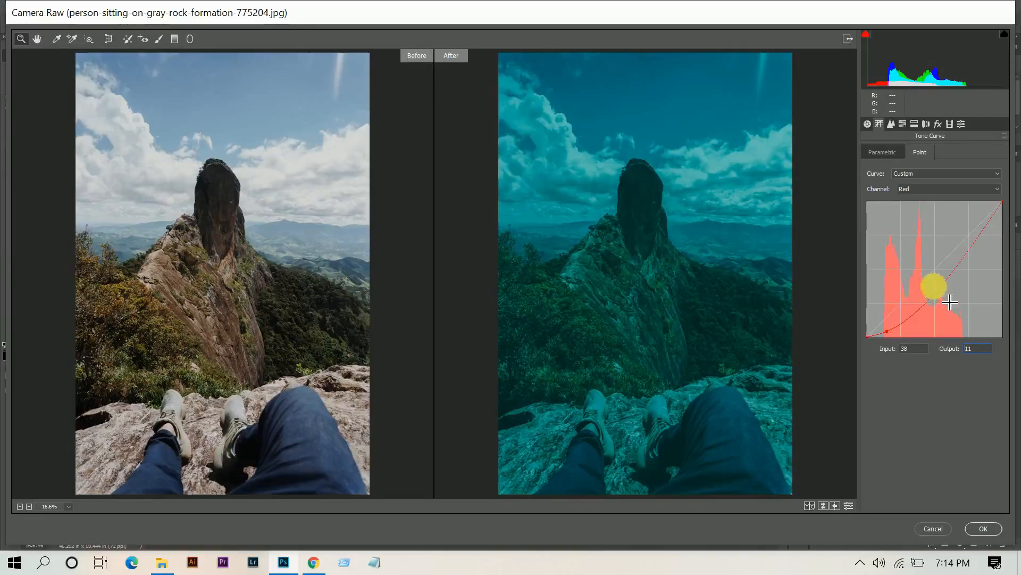
Add a second point to the red curve at input 83, output 50
{"action": "left_click_drag", "start_coordinate": [934, 290], "coordinate": [926, 319]}
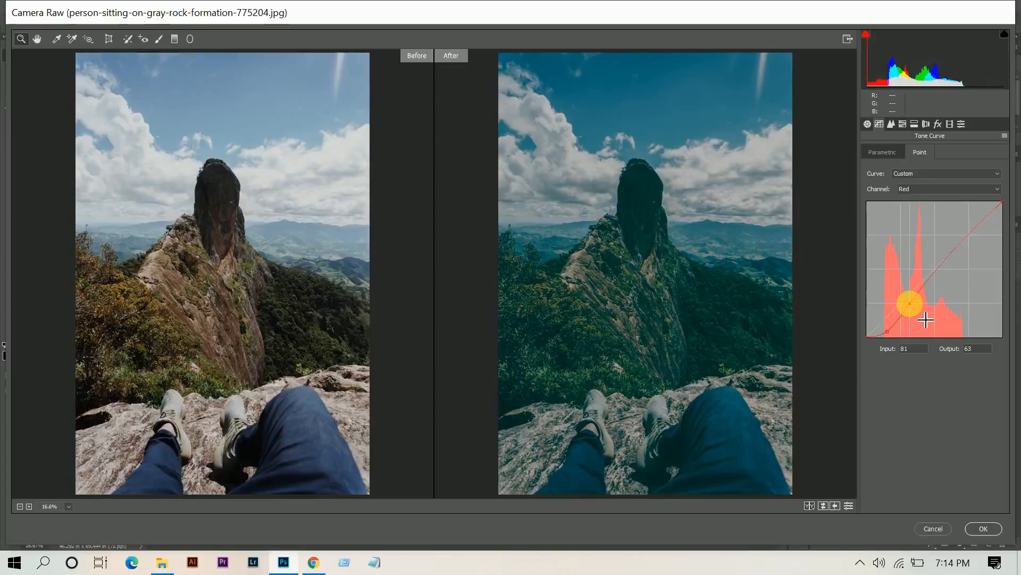
{"action": "left_click", "coordinate": [925, 356]}
{"action": "key", "text": "Up"}
{"action": "left_click", "coordinate": [975, 350]}
{"action": "key", "text": "Down"}
{"action": "key", "text": "Down"}
{"action": "key", "text": "Down"}
{"action": "key", "text": "Down"}
{"action": "key", "text": "Down"}
{"action": "key", "text": "Down"}
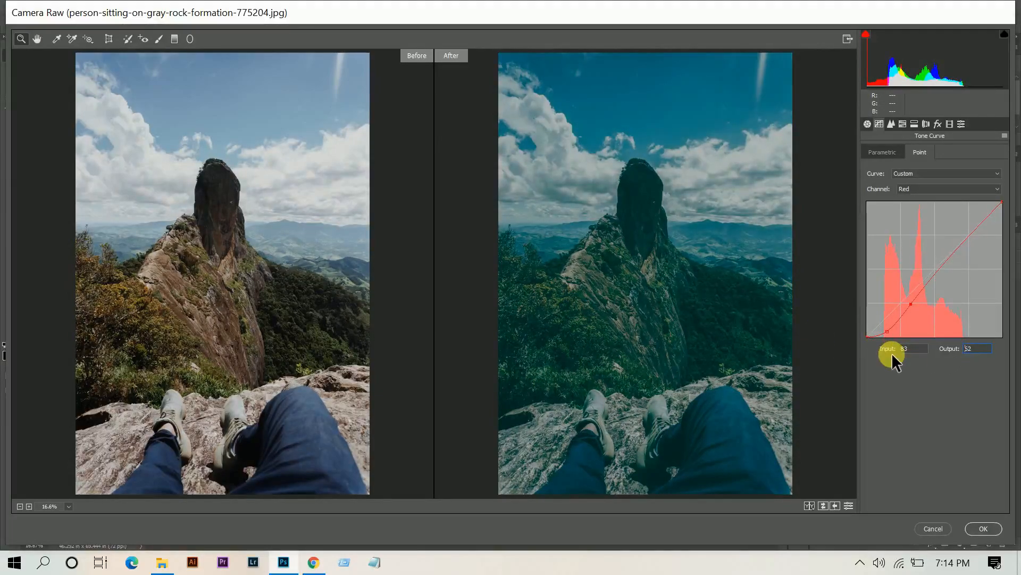
{"action": "key", "text": "Down"}
{"action": "key", "text": "Down"}
{"action": "key", "text": "Down"}
{"action": "key", "text": "Down"}
{"action": "key", "text": "Down"}
{"action": "key", "text": "Down"}
{"action": "key", "text": "Down"}
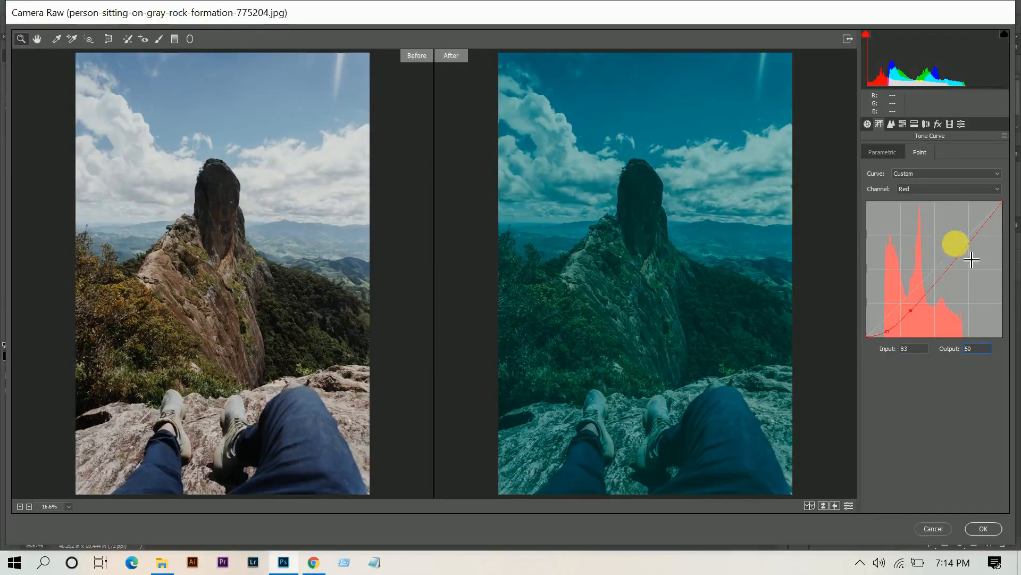
Add a midtone point to the red curve at input 126, output 122
{"action": "left_click_drag", "start_coordinate": [942, 263], "coordinate": [935, 273]}
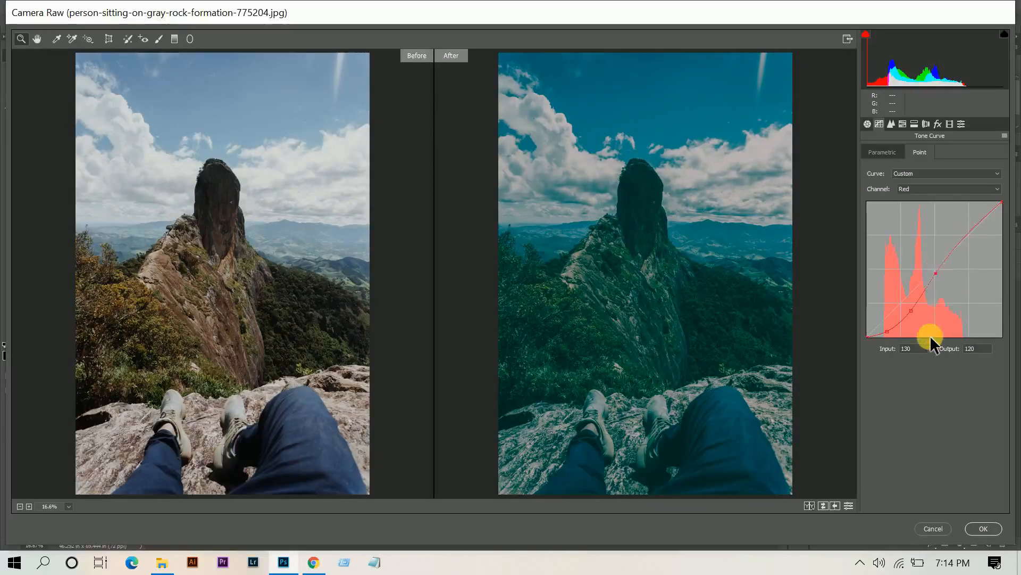
{"action": "left_click", "coordinate": [978, 355]}
{"action": "double_click", "coordinate": [927, 351]}
{"action": "type", "text": "125"}
{"action": "key", "text": "Return"}
{"action": "double_click", "coordinate": [979, 349]}
{"action": "type", "text": "122"}
{"action": "key", "text": "Return"}
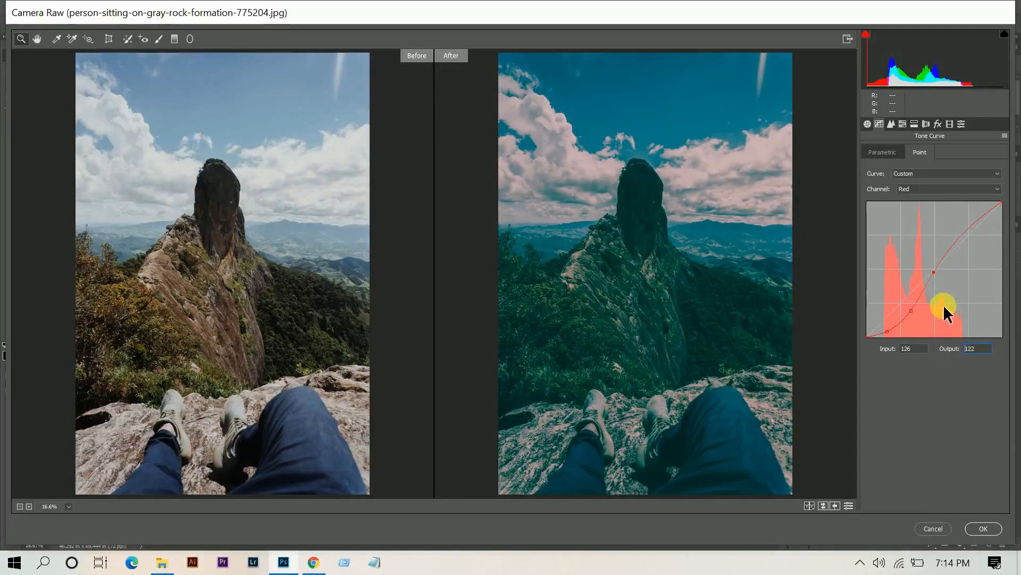
Add a highlight point to the red curve at input 180, output 191
{"action": "left_click", "coordinate": [967, 222]}
{"action": "left_click_drag", "start_coordinate": [967, 222], "coordinate": [961, 239]}
{"action": "left_click", "coordinate": [976, 348]}
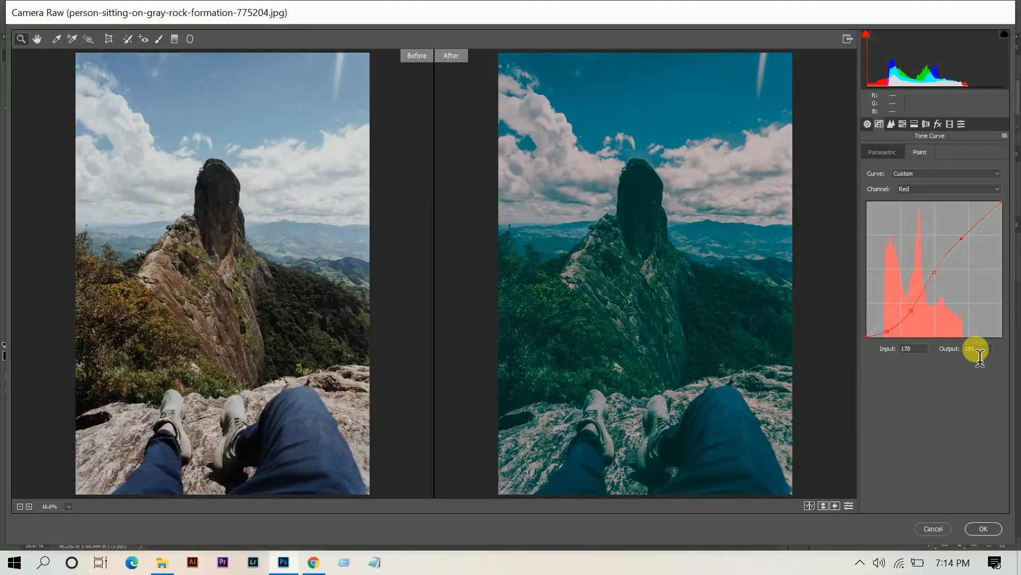
{"action": "key", "text": "Up"}
{"action": "key", "text": "Up"}
{"action": "key", "text": "Up"}
{"action": "key", "text": "Up"}
{"action": "left_click", "coordinate": [914, 351]}
{"action": "key", "text": "Up"}
{"action": "key", "text": "Up"}
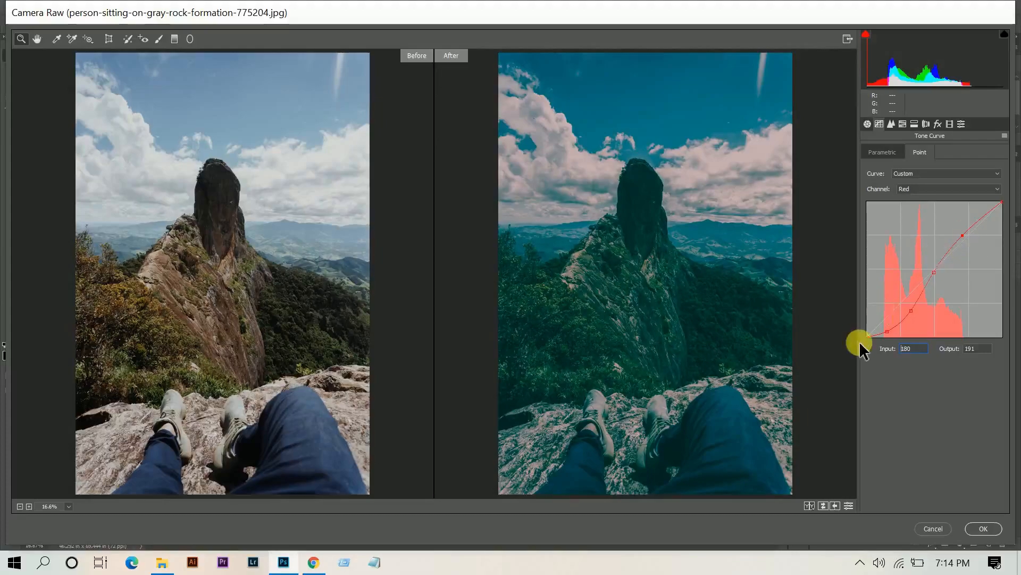
Switch the point curve to the Green channel and add a deep shadow point at input 34, output 11
{"action": "left_click", "coordinate": [917, 187]}
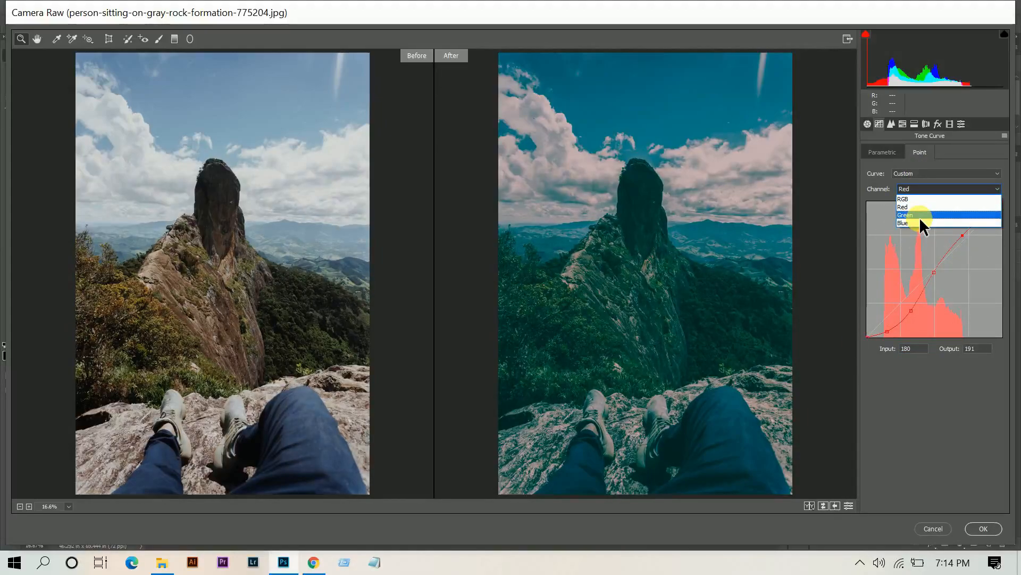
{"action": "left_click", "coordinate": [920, 216]}
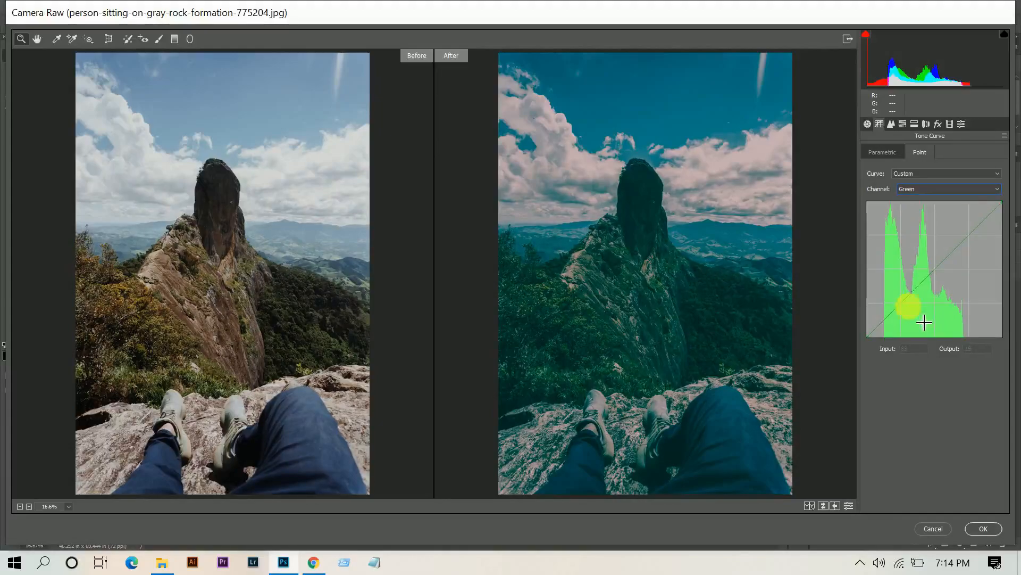
{"action": "left_click", "coordinate": [889, 313]}
{"action": "left_click_drag", "start_coordinate": [889, 313], "coordinate": [895, 340]}
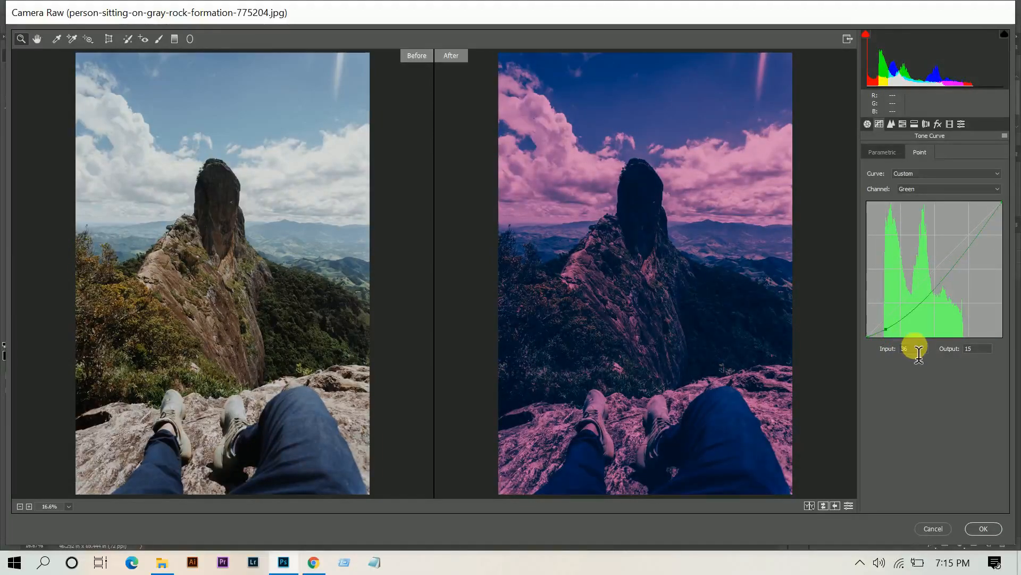
{"action": "left_click", "coordinate": [985, 350]}
{"action": "key", "text": "Down"}
{"action": "key", "text": "Down"}
{"action": "key", "text": "Down"}
{"action": "key", "text": "Down"}
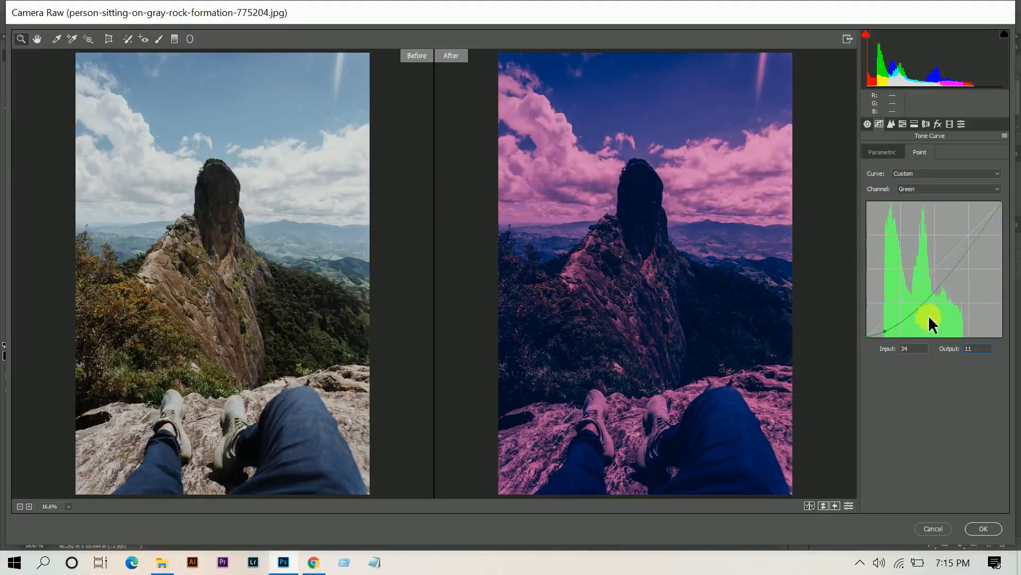
Add a second point to the green curve at input 75, output 46
{"action": "left_click", "coordinate": [910, 303]}
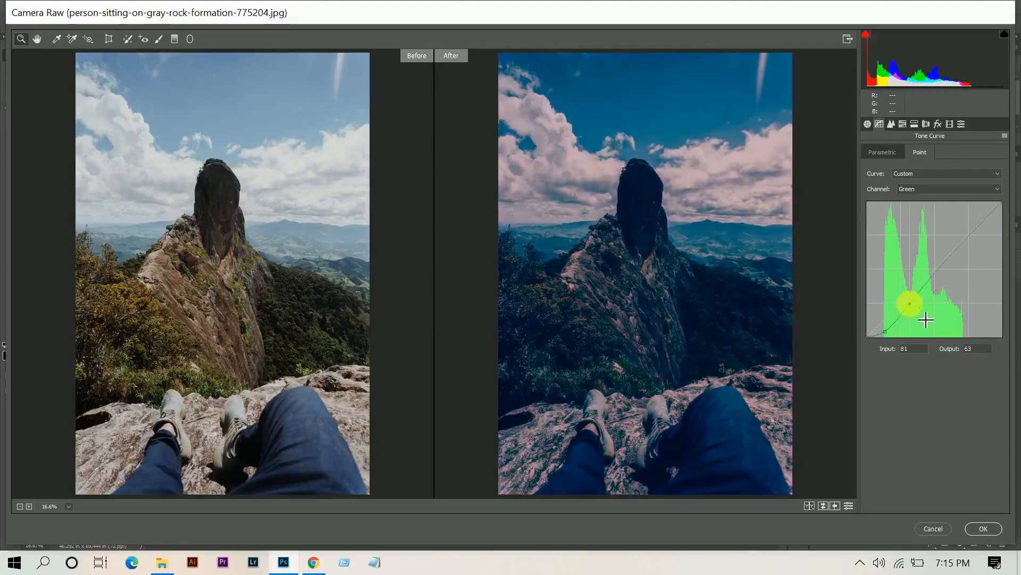
{"action": "left_click_drag", "start_coordinate": [926, 319], "coordinate": [900, 315]}
{"action": "left_click_drag", "start_coordinate": [911, 350], "coordinate": [798, 338]}
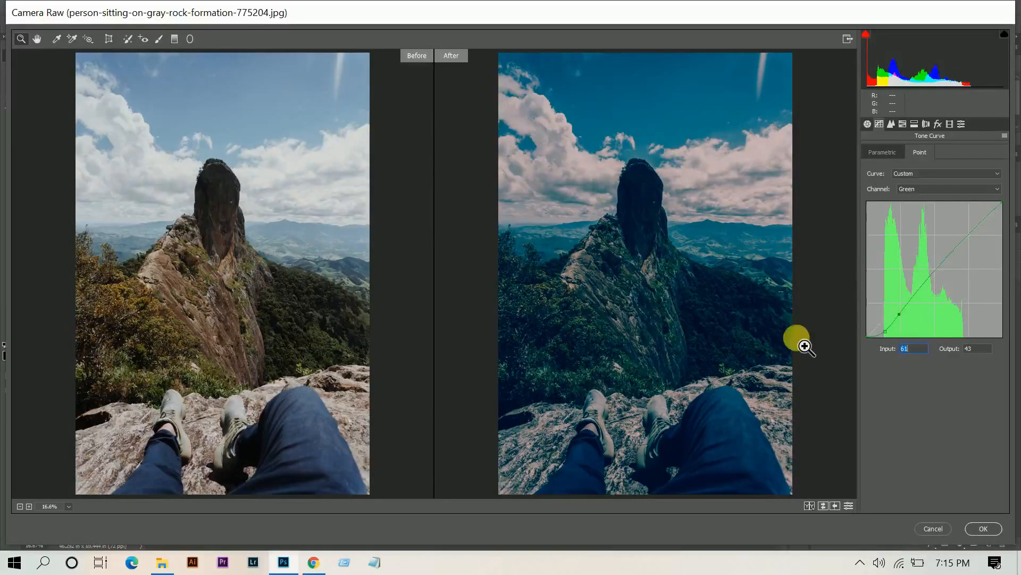
{"action": "key", "text": "Up"}
{"action": "key", "text": "Up"}
{"action": "key", "text": "Up"}
{"action": "key", "text": "Up"}
{"action": "key", "text": "Up"}
{"action": "key", "text": "Up"}
{"action": "key", "text": "Up"}
{"action": "key", "text": "Up"}
{"action": "key", "text": "Up"}
{"action": "key", "text": "Up"}
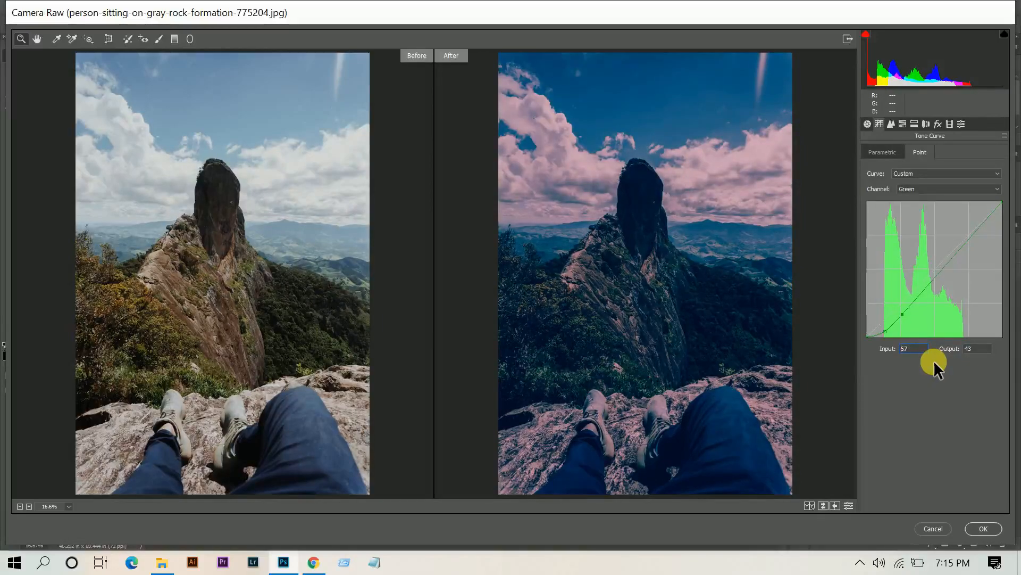
{"action": "key", "text": "Up"}
{"action": "key", "text": "Up"}
{"action": "key", "text": "Up"}
{"action": "left_click", "coordinate": [967, 348]}
{"action": "key", "text": "Up"}
{"action": "key", "text": "Up"}
{"action": "key", "text": "Up"}
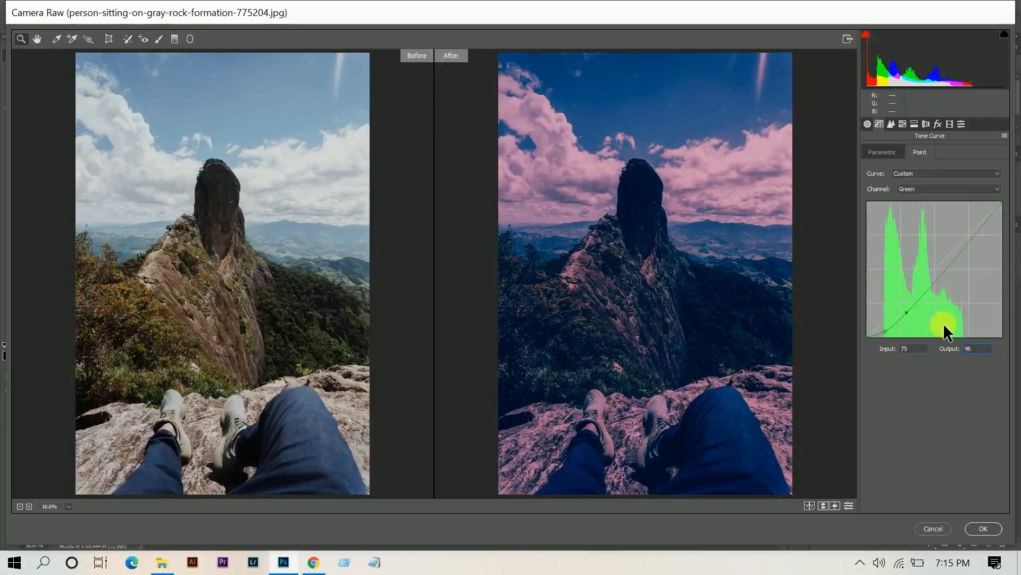
Add a midtone point to the green curve at input 125, output 129
{"action": "left_click_drag", "start_coordinate": [940, 273], "coordinate": [940, 266]}
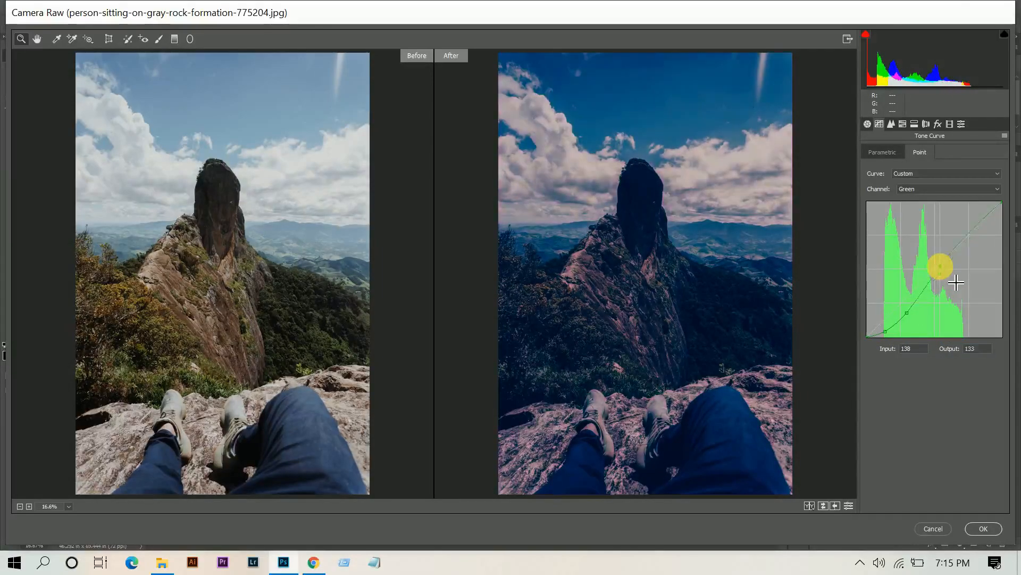
{"action": "left_click_drag", "start_coordinate": [924, 351], "coordinate": [830, 339]}
{"action": "key", "text": "Down"}
{"action": "key", "text": "Down"}
{"action": "key", "text": "Down"}
{"action": "key", "text": "Down"}
{"action": "key", "text": "Down"}
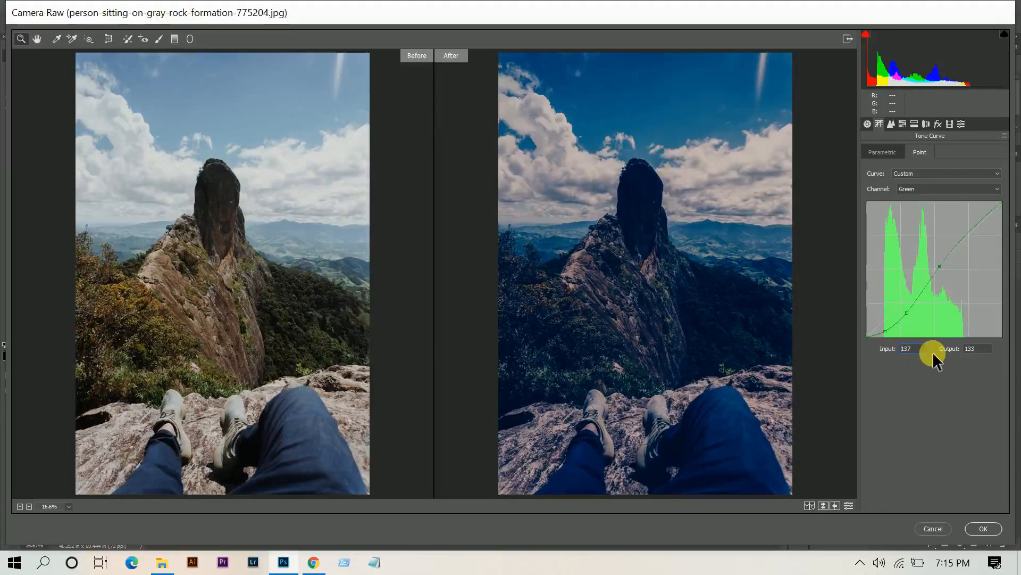
{"action": "key", "text": "Down"}
{"action": "key", "text": "Down"}
{"action": "key", "text": "Down"}
{"action": "key", "text": "Down"}
{"action": "key", "text": "Down"}
{"action": "key", "text": "Down"}
{"action": "key", "text": "Down"}
{"action": "key", "text": "Down"}
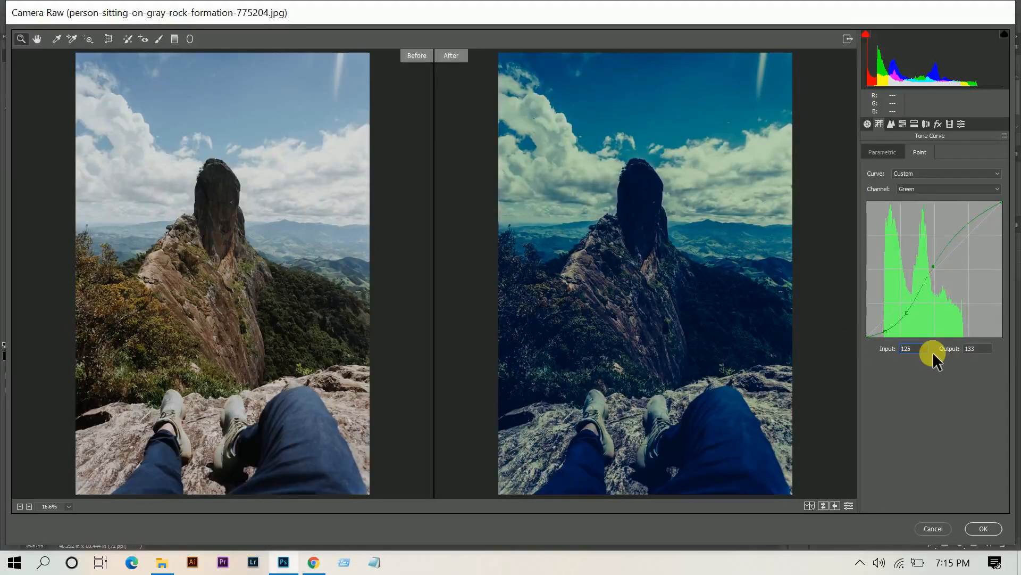
{"action": "left_click_drag", "start_coordinate": [978, 350], "coordinate": [920, 350]}
{"action": "key", "text": "Down"}
{"action": "key", "text": "Down"}
{"action": "key", "text": "Down"}
{"action": "key", "text": "Down"}
{"action": "key", "text": "Down"}
{"action": "key", "text": "Down"}
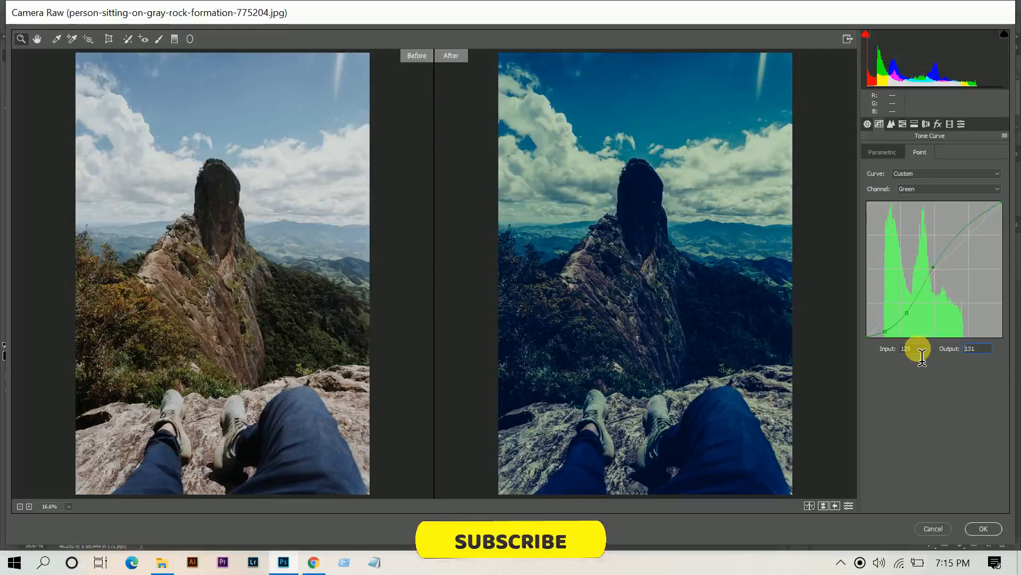
{"action": "key", "text": "Up"}
{"action": "key", "text": "Up"}
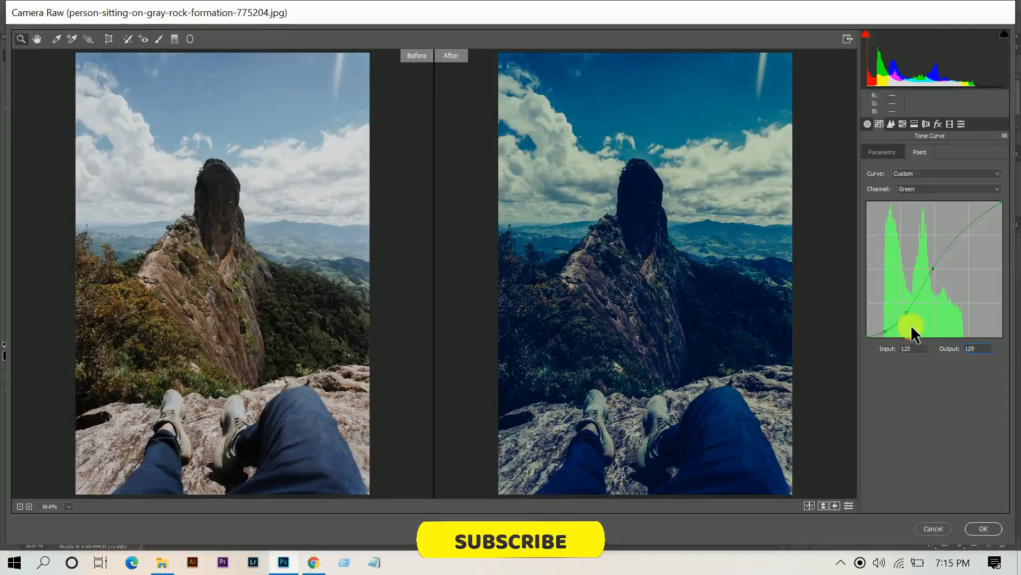
Add a highlight point to the green curve at input 174, output 191
{"action": "left_click", "coordinate": [968, 230]}
{"action": "left_click_drag", "start_coordinate": [984, 247], "coordinate": [975, 253]}
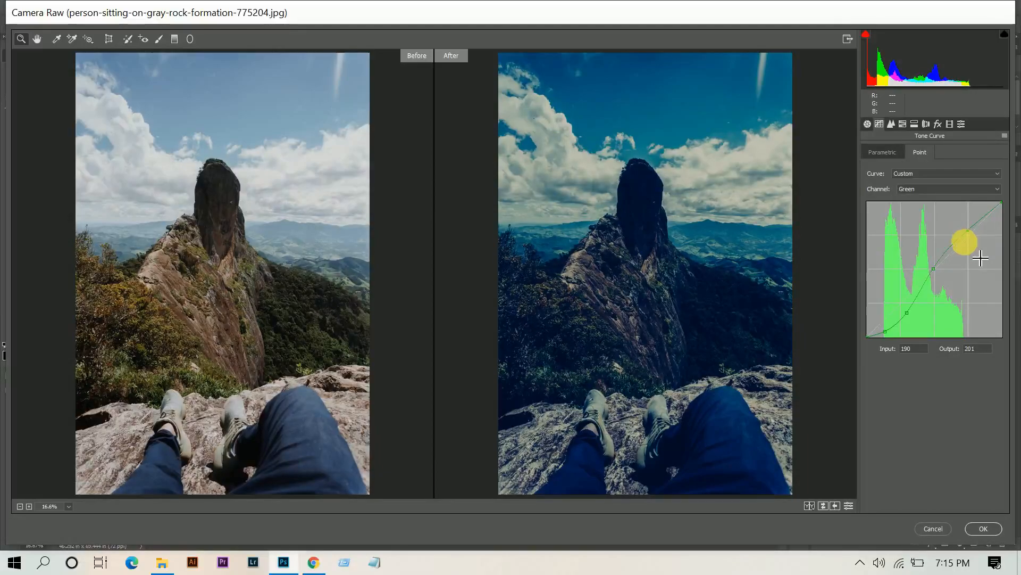
{"action": "left_click_drag", "start_coordinate": [922, 349], "coordinate": [820, 351]}
{"action": "key", "text": "Down"}
{"action": "key", "text": "Down"}
{"action": "key", "text": "Down"}
{"action": "key", "text": "Down"}
{"action": "key", "text": "Down"}
{"action": "key", "text": "Down"}
{"action": "key", "text": "Down"}
{"action": "key", "text": "Down"}
{"action": "key", "text": "Down"}
{"action": "key", "text": "Down"}
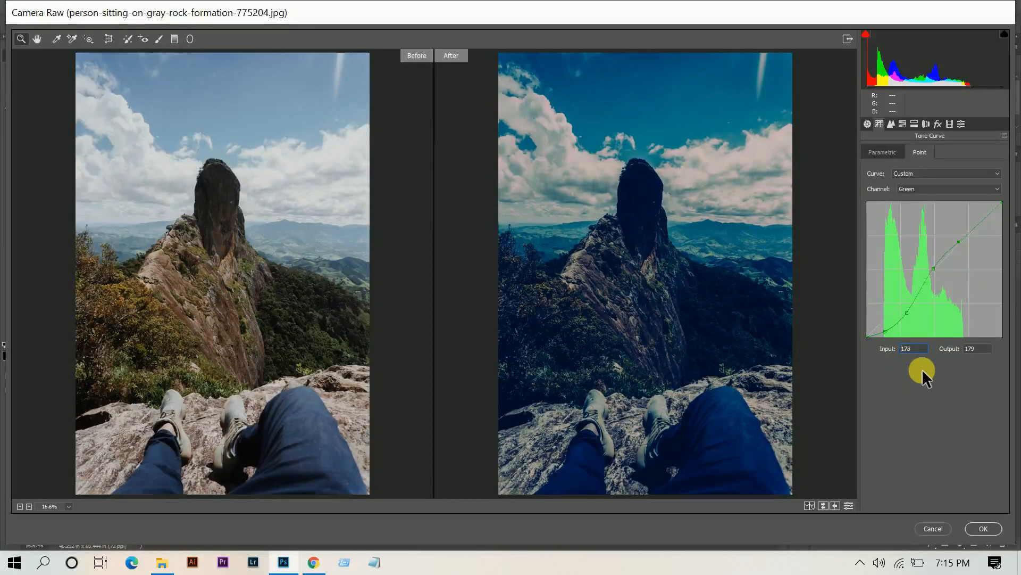
{"action": "type", "text": "191"}
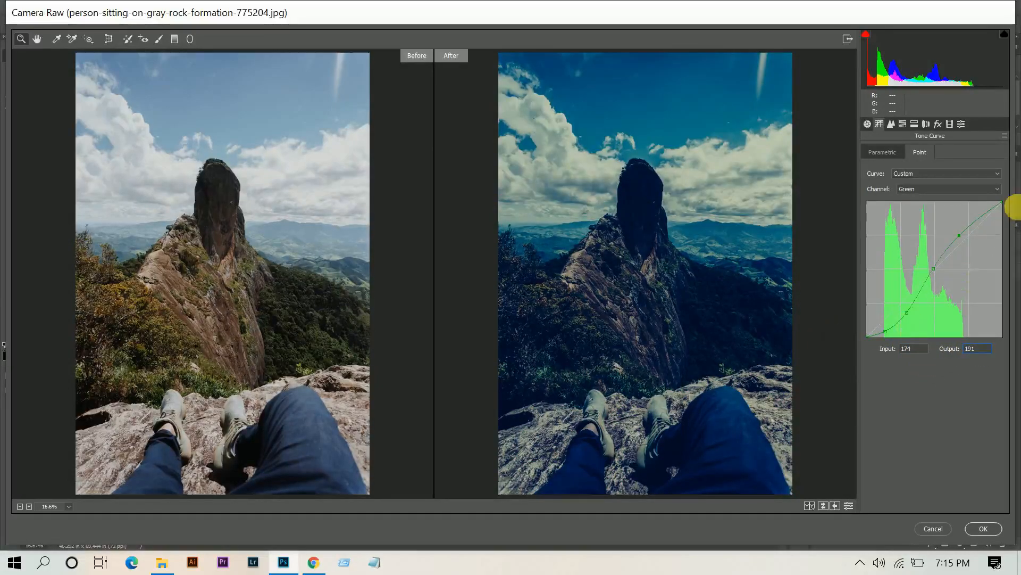
Switch the point curve to the Blue channel and add a deep shadow point at input 32, output 8
{"action": "left_click", "coordinate": [952, 192]}
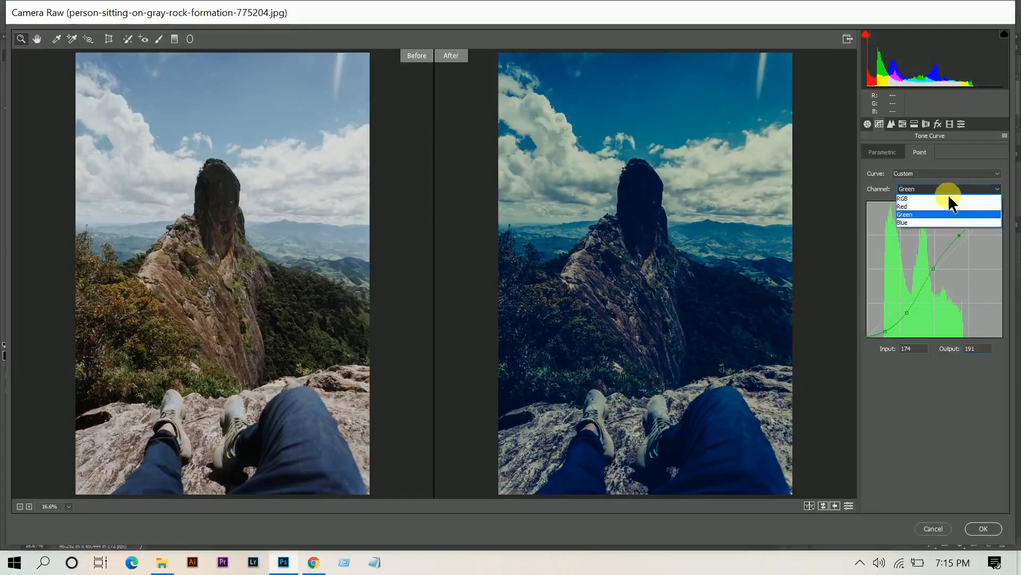
{"action": "left_click", "coordinate": [915, 223]}
{"action": "left_click", "coordinate": [886, 322]}
{"action": "left_click", "coordinate": [922, 352]}
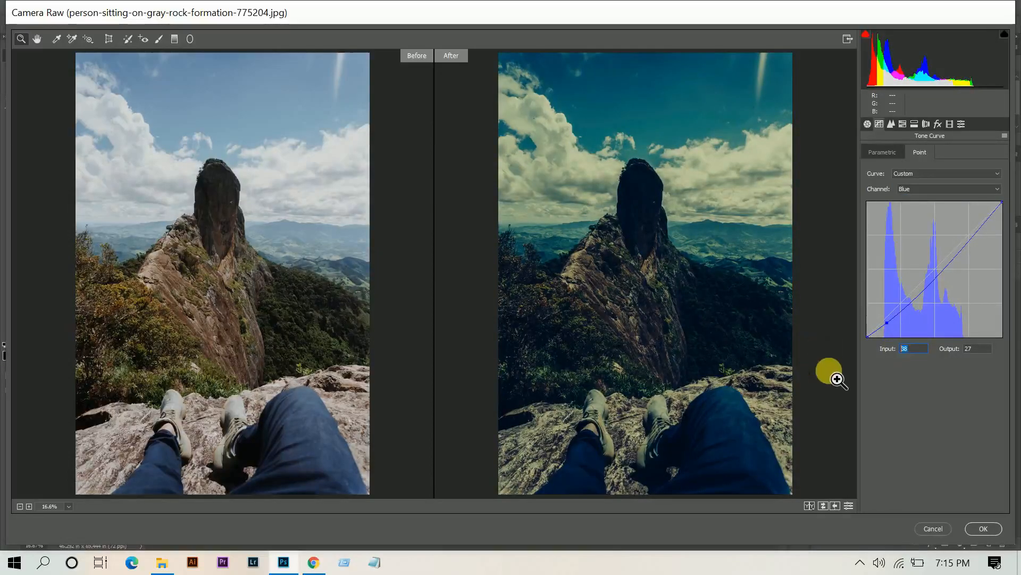
{"action": "type", "text": "32"}
{"action": "left_click", "coordinate": [979, 349]}
{"action": "type", "text": "8"}
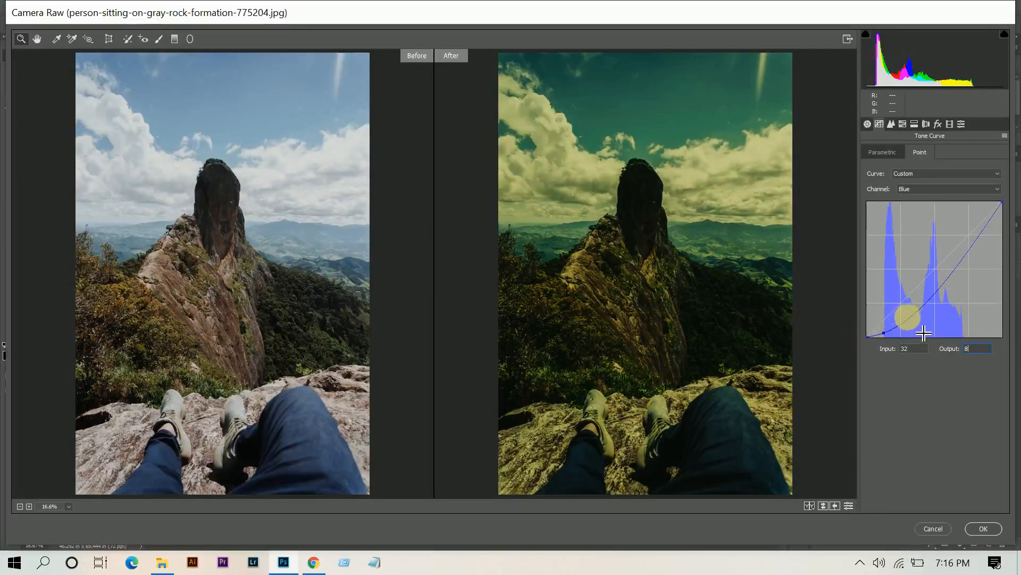
Add a second point to the blue curve at input 73, output 47
{"action": "left_click", "coordinate": [918, 294]}
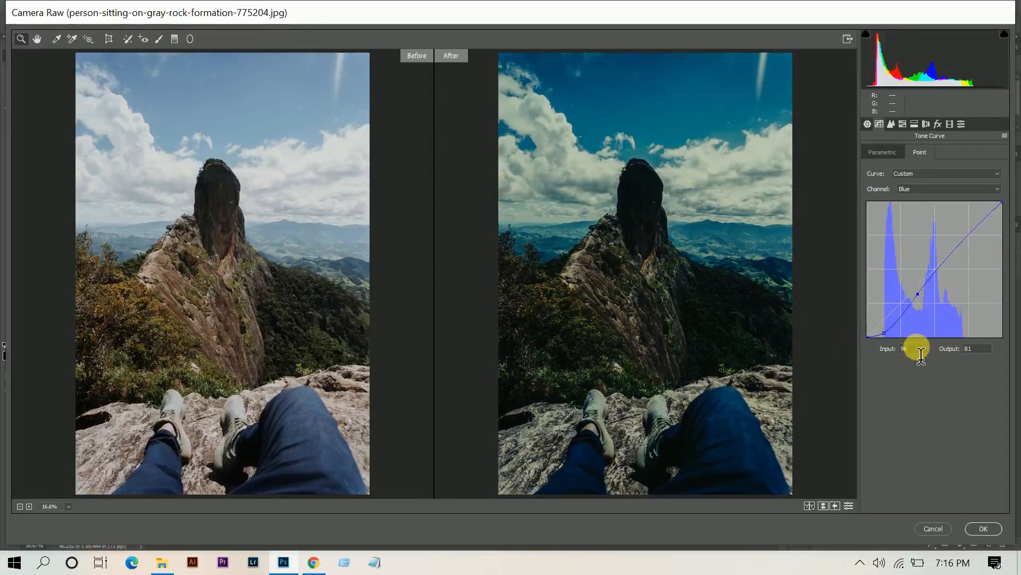
{"action": "type", "text": "73"}
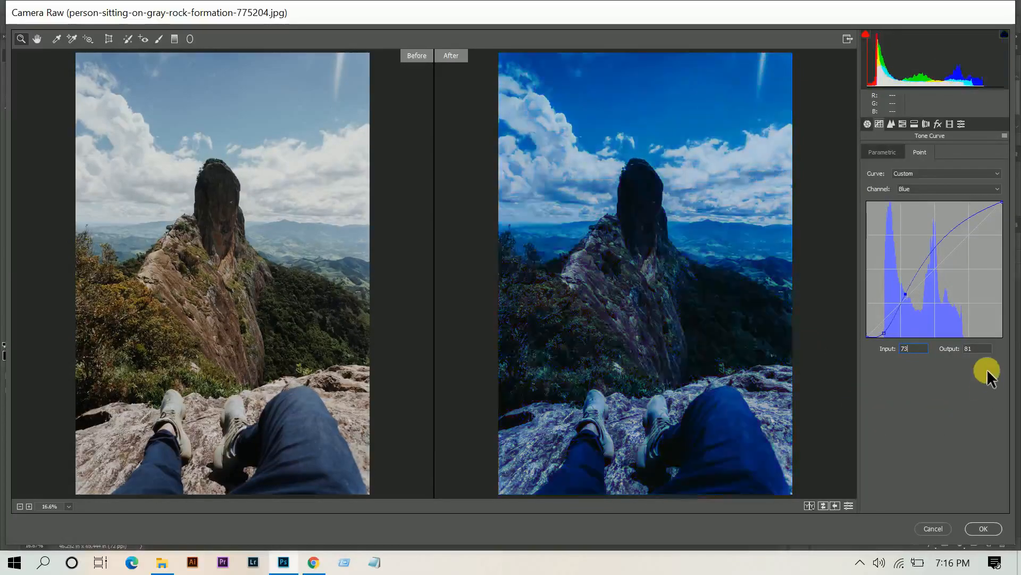
{"action": "key", "text": "Tab"}
{"action": "type", "text": "47"}
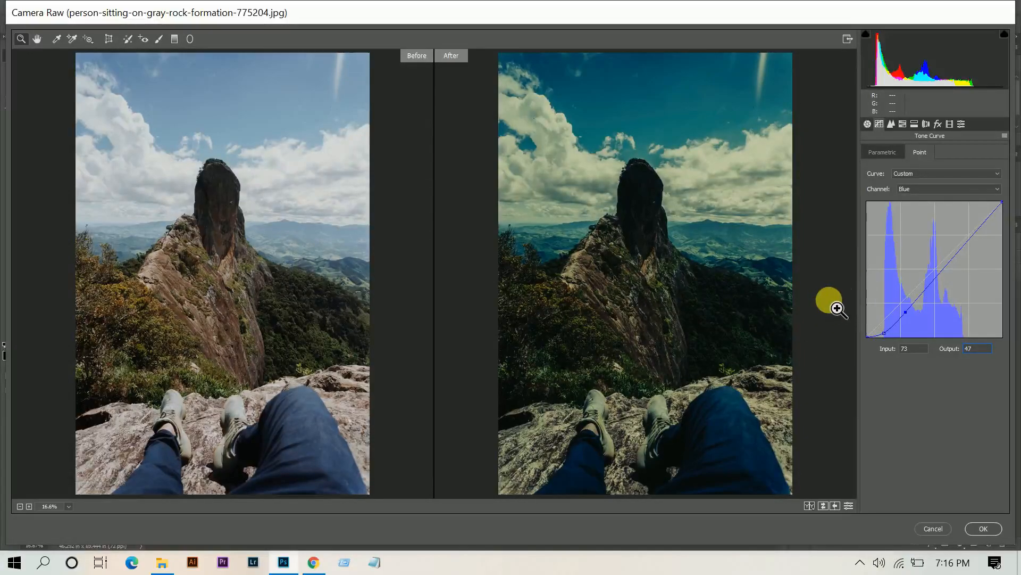
Add a midtone point to the blue curve at input 124, output 121
{"action": "left_click", "coordinate": [931, 270]}
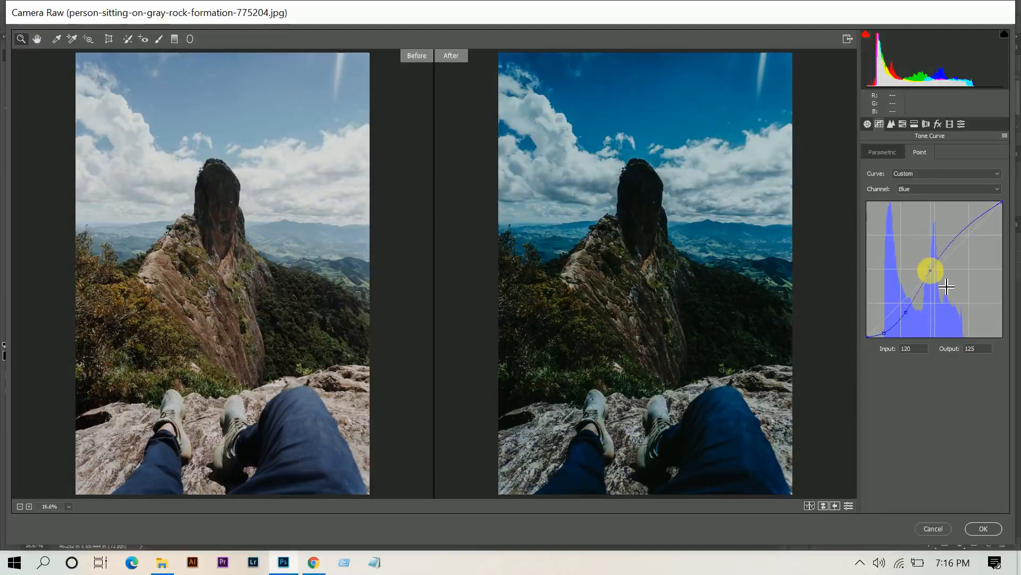
{"action": "left_click_drag", "start_coordinate": [931, 270], "coordinate": [932, 271]}
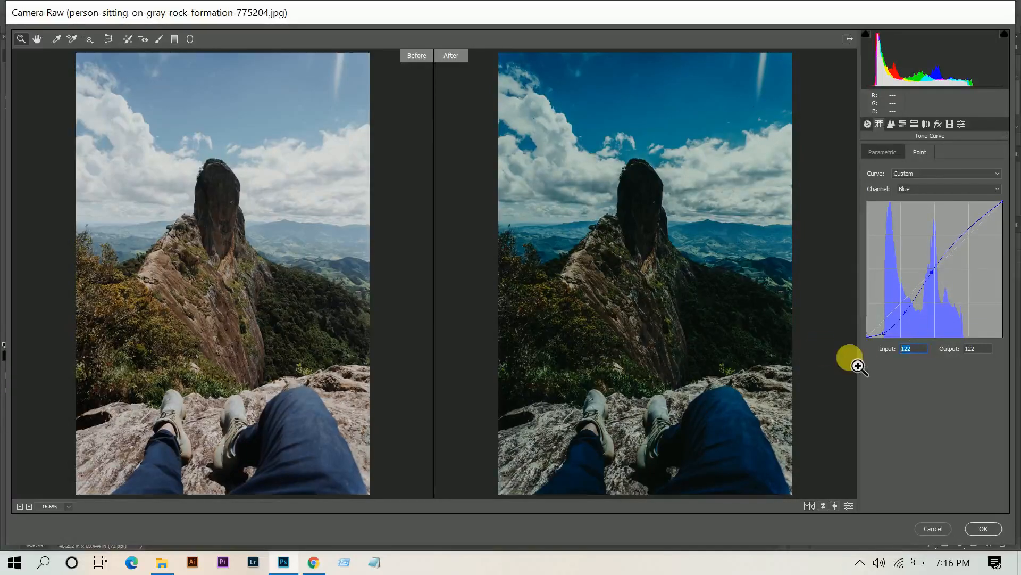
{"action": "left_click", "coordinate": [978, 349]}
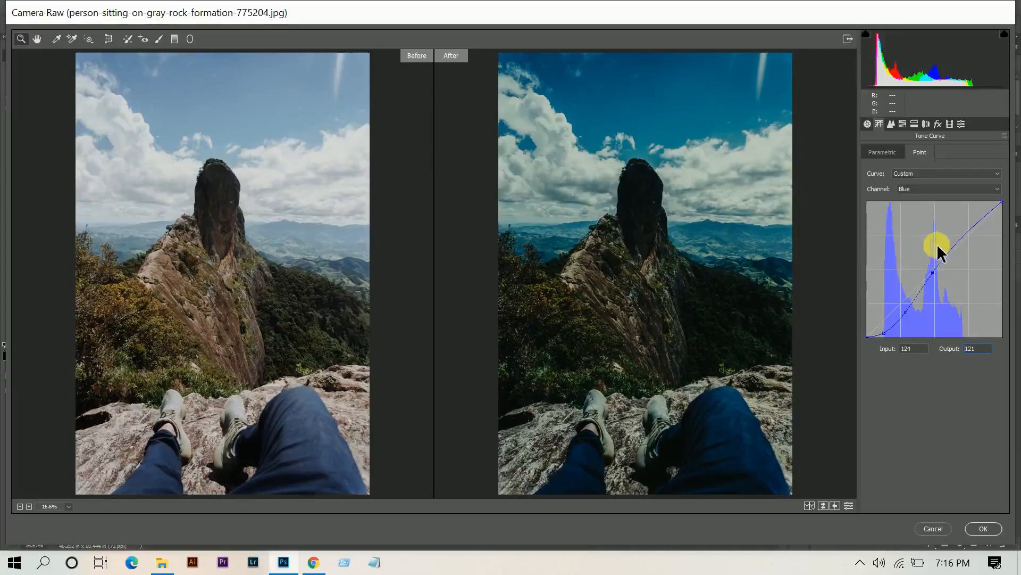
Add a highlight point to the blue curve at input 184, output 200
{"action": "left_click", "coordinate": [969, 231]}
{"action": "left_click_drag", "start_coordinate": [969, 231], "coordinate": [963, 227]}
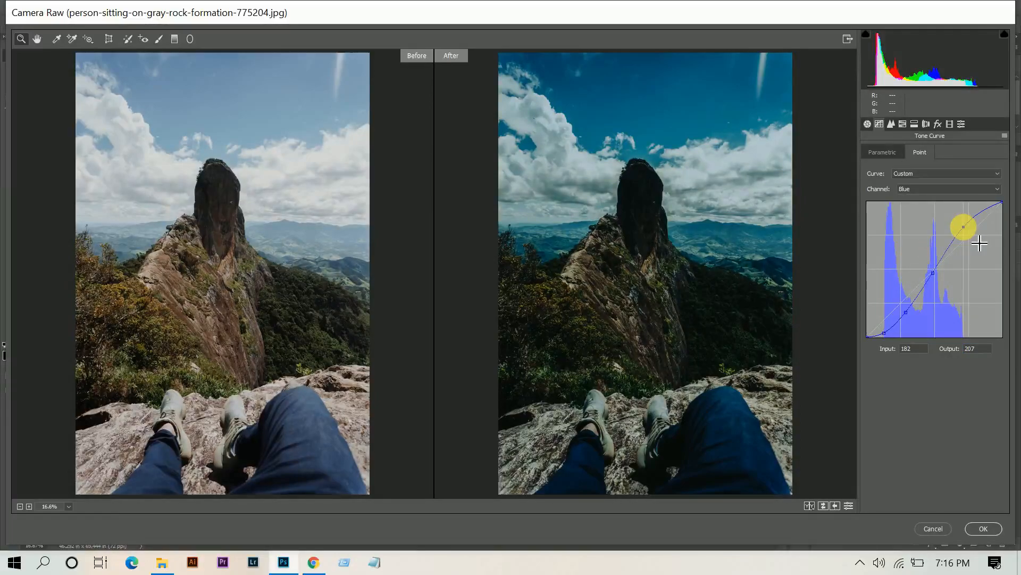
{"action": "left_click_drag", "start_coordinate": [918, 349], "coordinate": [876, 347]}
{"action": "type", "text": "184"}
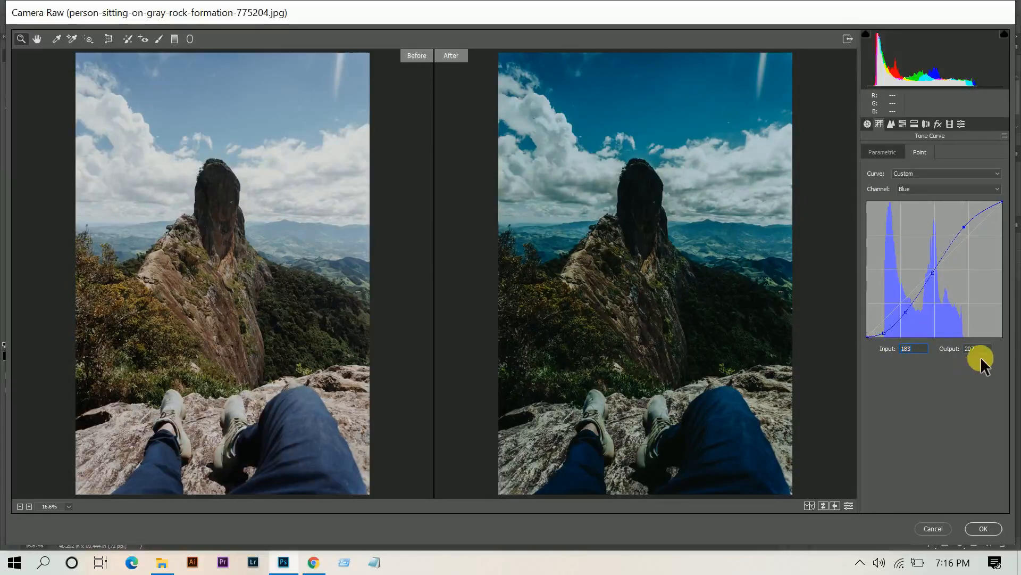
{"action": "left_click", "coordinate": [967, 349]}
{"action": "type", "text": "200"}
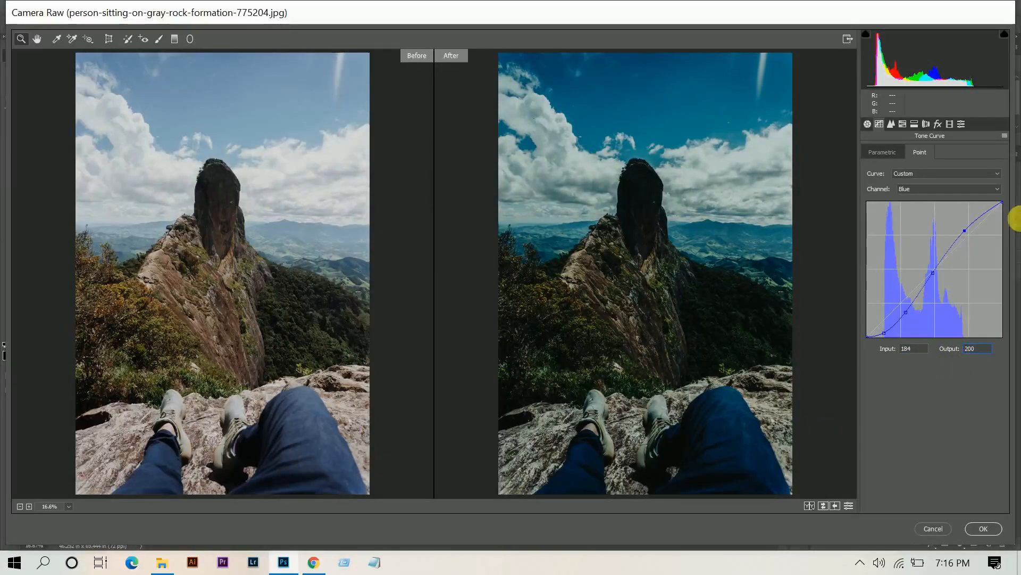
Review the finished point curves of the Green, Red and RGB channels in turn
{"action": "left_click", "coordinate": [944, 194]}
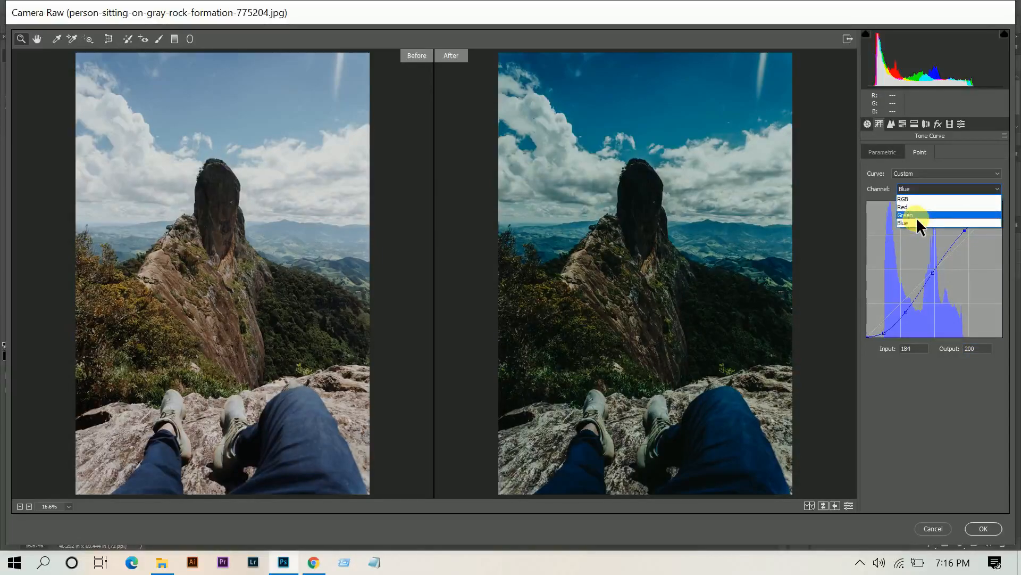
{"action": "left_click", "coordinate": [916, 216]}
{"action": "left_click", "coordinate": [939, 192]}
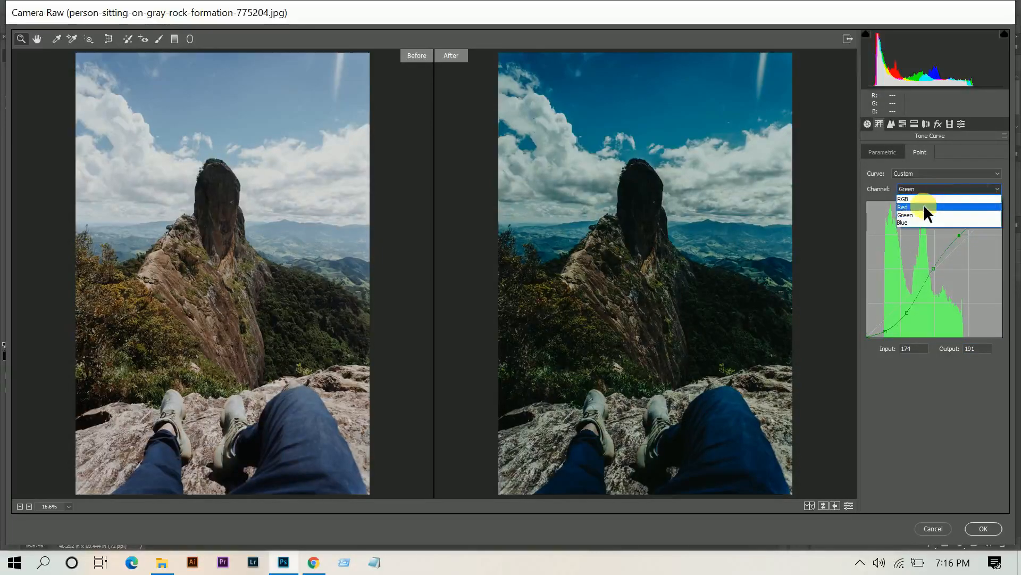
{"action": "left_click", "coordinate": [923, 206]}
{"action": "left_click", "coordinate": [932, 192]}
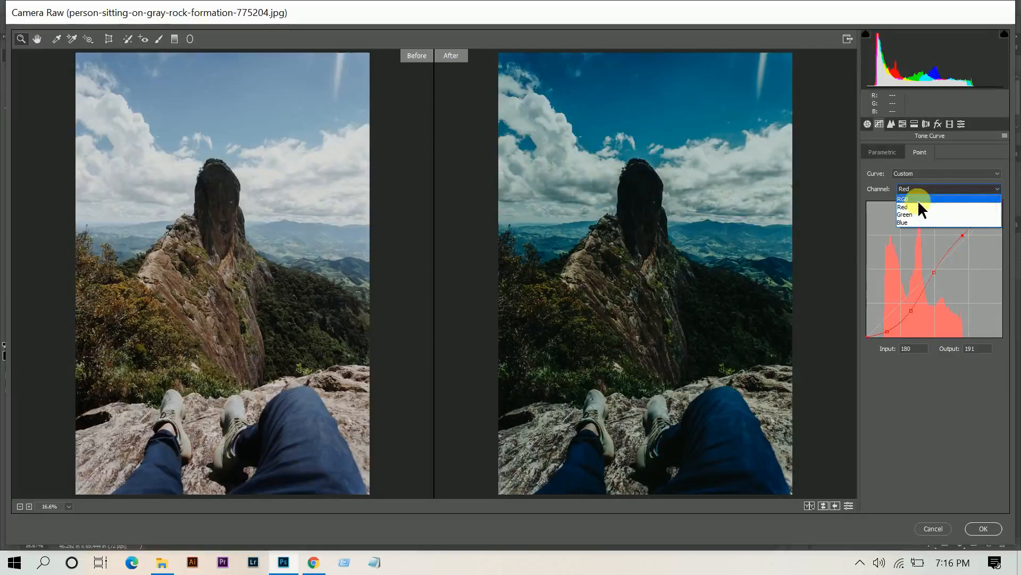
{"action": "left_click", "coordinate": [918, 200]}
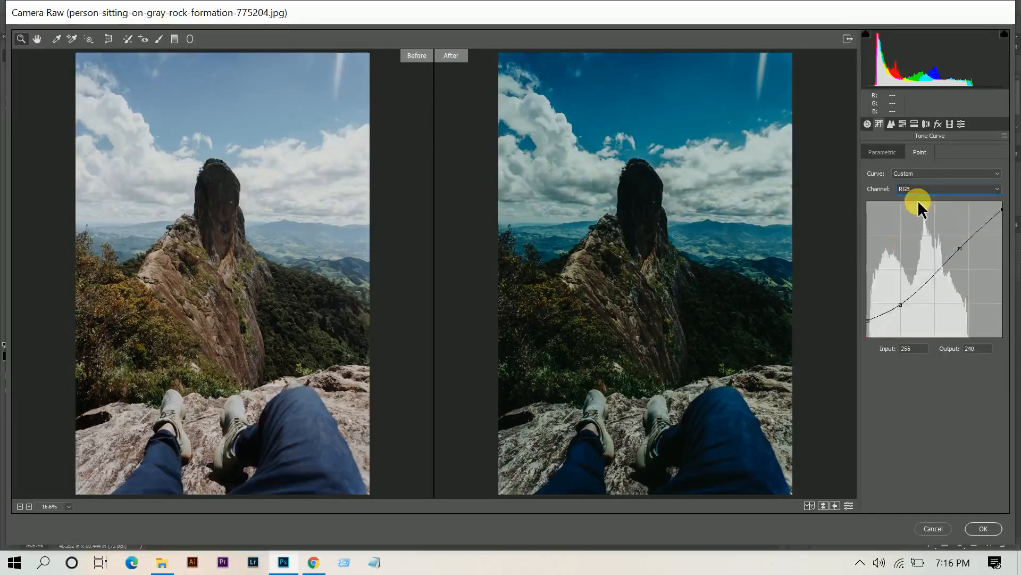
Set the sharpening amount to 17 and the color noise reduction to 25
{"action": "left_click", "coordinate": [891, 125]}
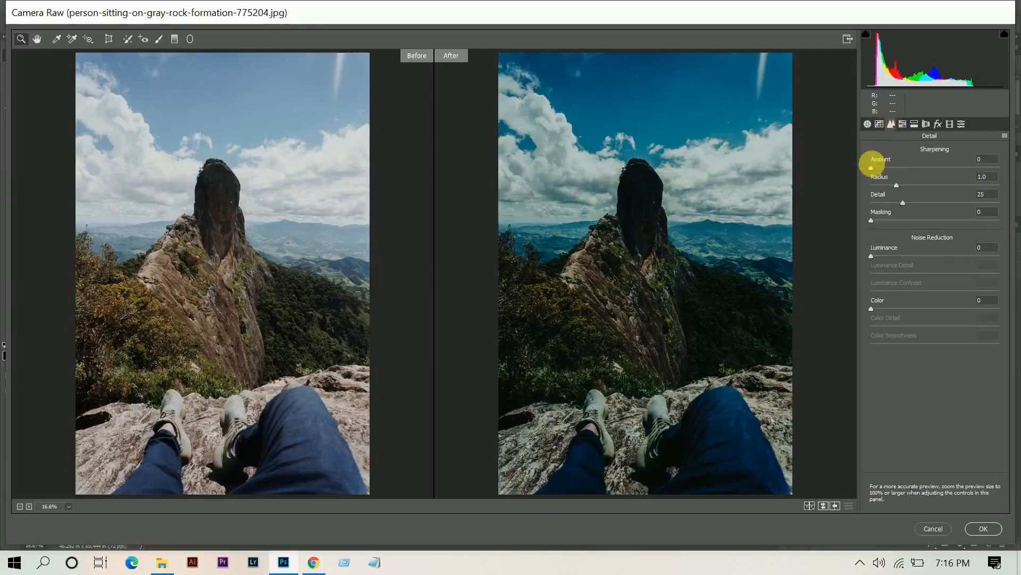
{"action": "left_click_drag", "start_coordinate": [883, 304], "coordinate": [902, 307]}
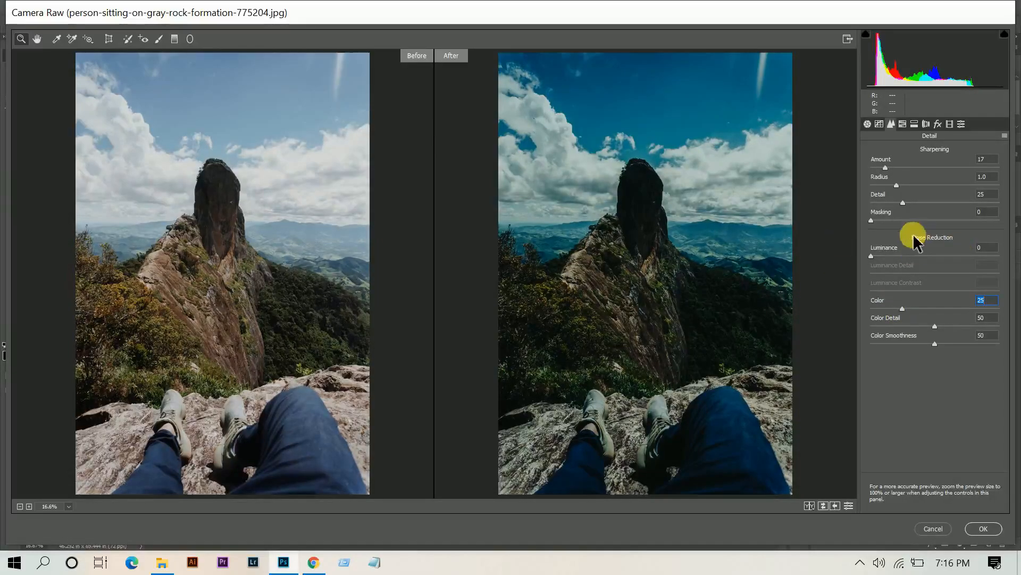
Shift the HSL hues: Reds +5, Oranges -11, Greens +11, Aquas -1, Blues -4 and Magentas -3
{"action": "left_click", "coordinate": [903, 125]}
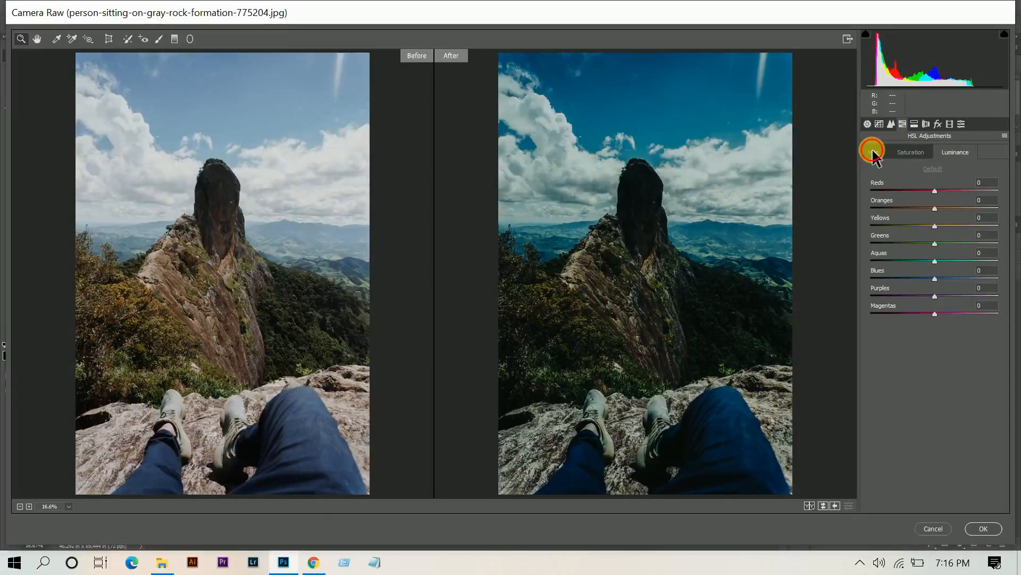
{"action": "left_click", "coordinate": [873, 151]}
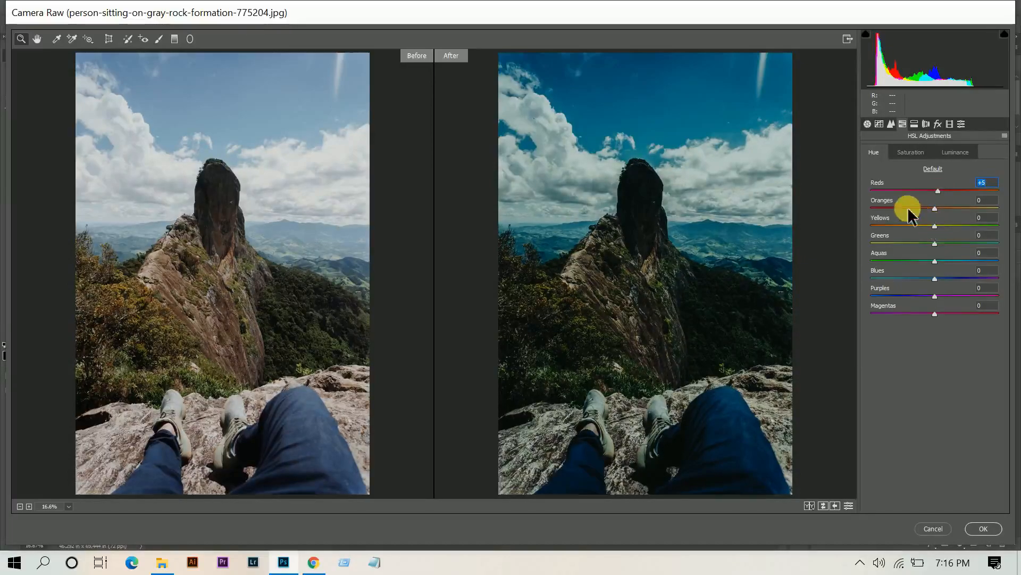
{"action": "left_click_drag", "start_coordinate": [935, 208], "coordinate": [935, 245]}
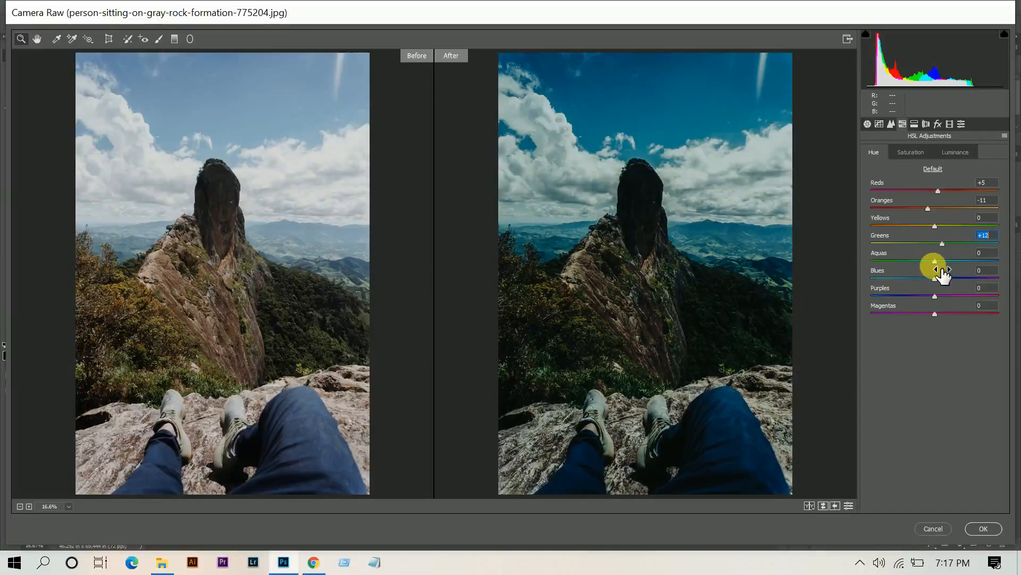
{"action": "left_click", "coordinate": [934, 261]}
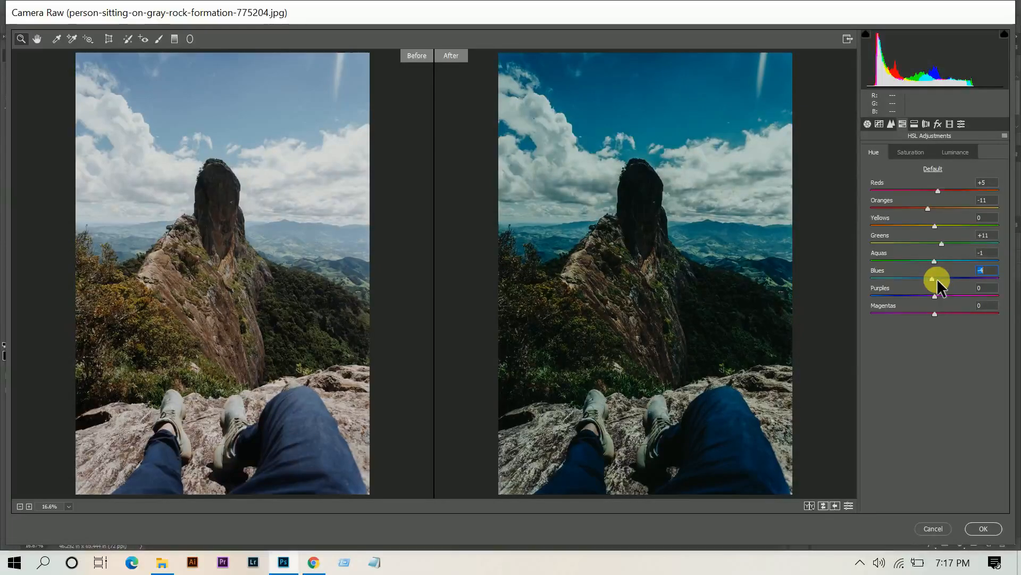
{"action": "left_click", "coordinate": [935, 313]}
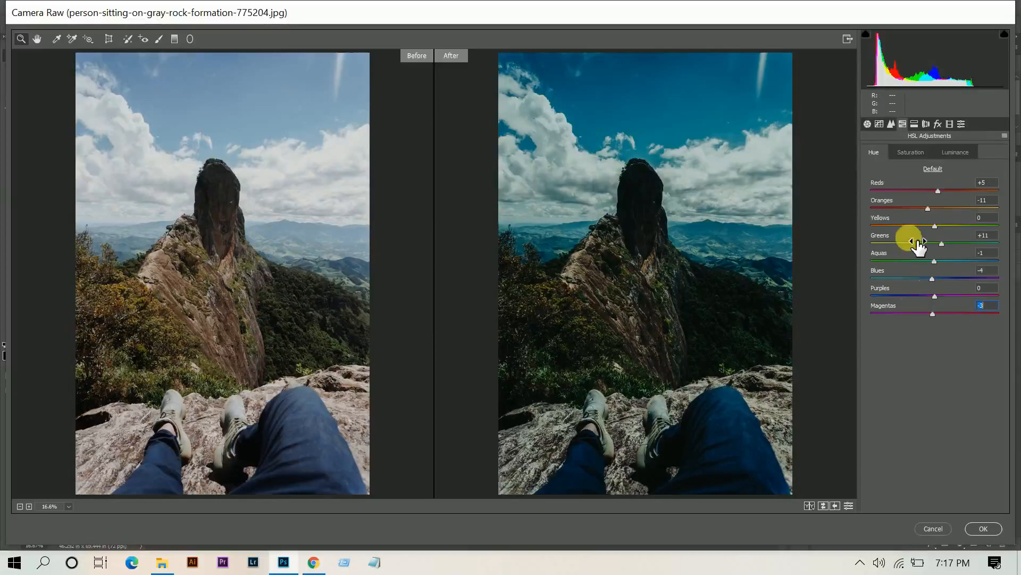
Set the HSL saturation of Reds to -1, Oranges to +18, Yellows to -30, Greens to -80 and Aquas to -84
{"action": "left_click", "coordinate": [920, 153]}
{"action": "left_click", "coordinate": [935, 191]}
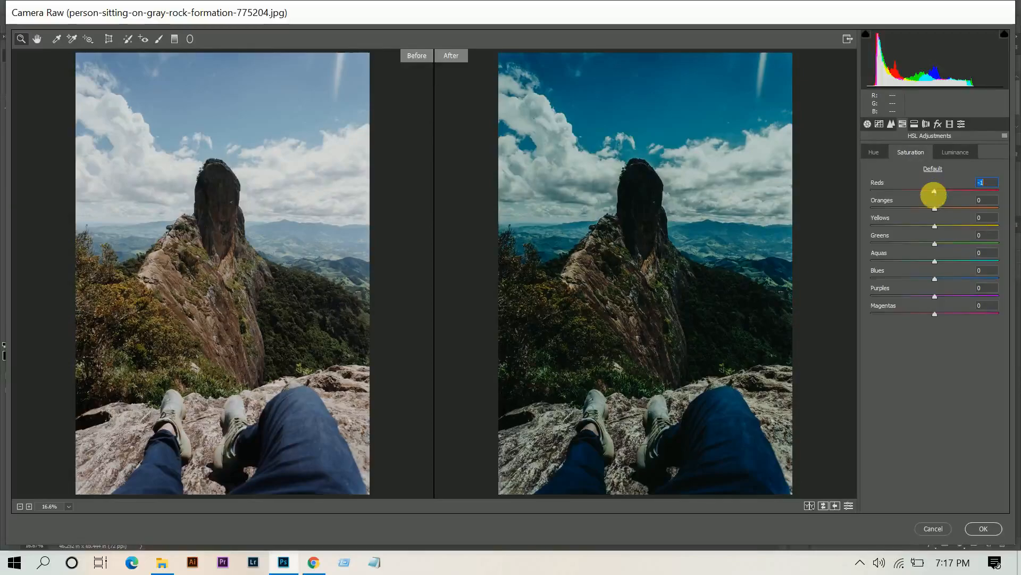
{"action": "left_click_drag", "start_coordinate": [954, 207], "coordinate": [915, 225]}
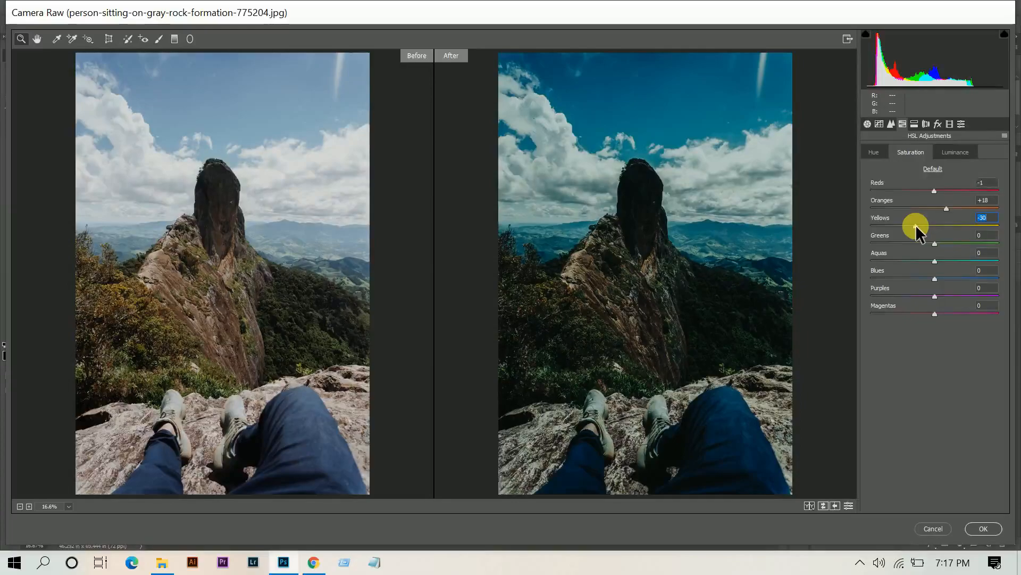
{"action": "left_click_drag", "start_coordinate": [934, 243], "coordinate": [895, 244]}
{"action": "left_click_drag", "start_coordinate": [912, 260], "coordinate": [892, 259]}
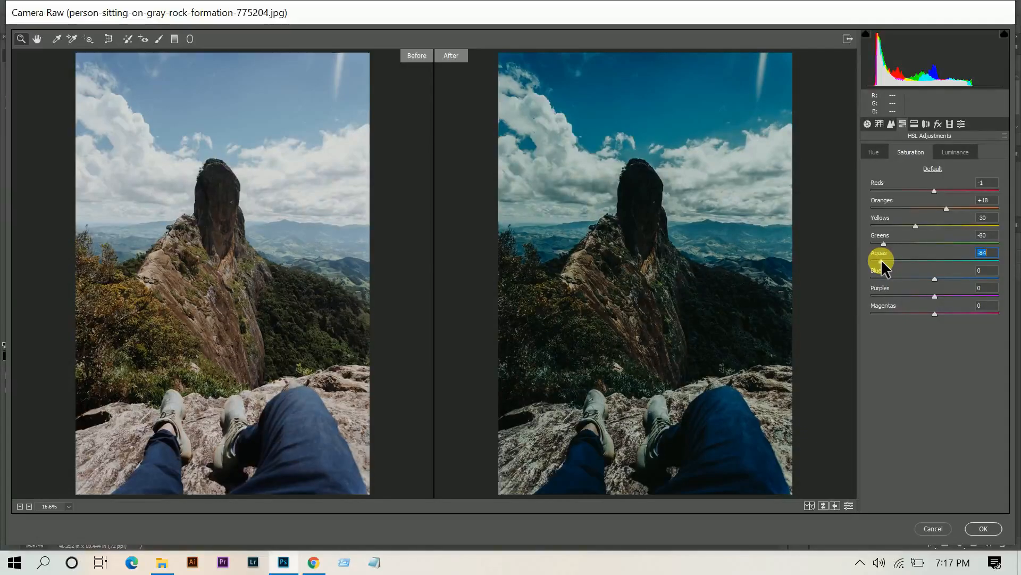
Set the HSL saturation of Blues to -83, Aquas to -41, Purples to -22 and Magentas to -17
{"action": "left_click", "coordinate": [918, 277]}
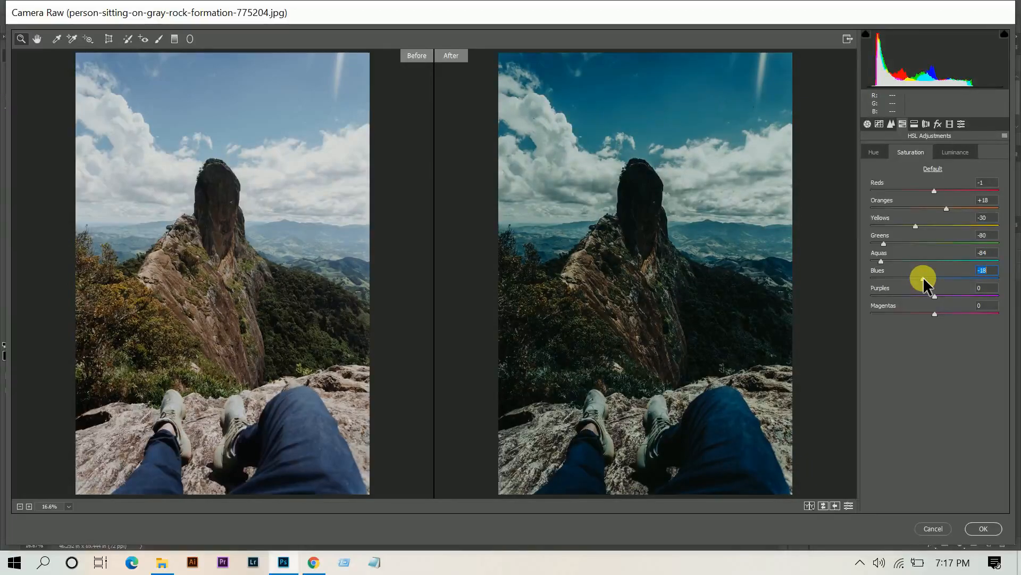
{"action": "left_click_drag", "start_coordinate": [924, 276], "coordinate": [882, 279]}
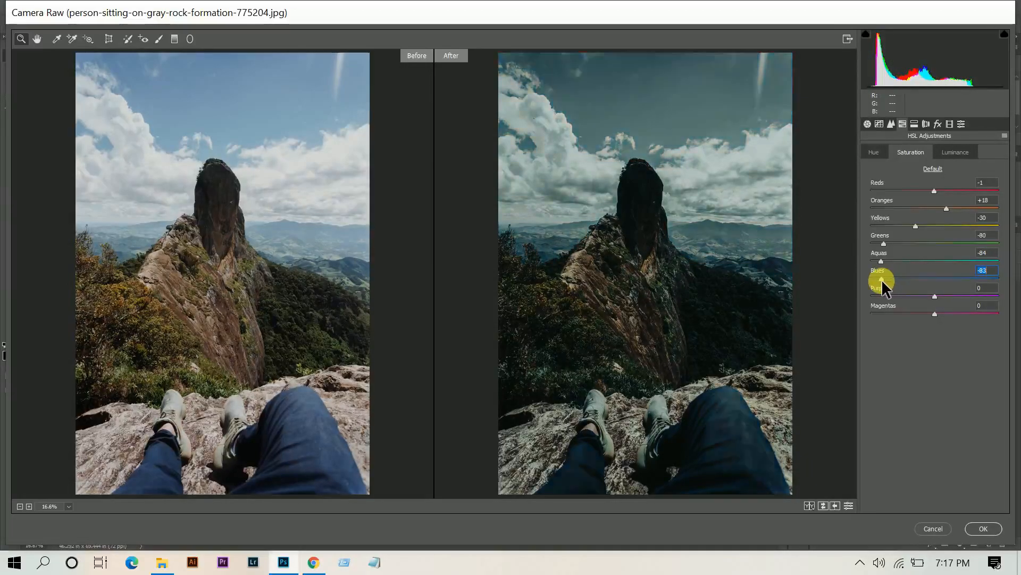
{"action": "left_click", "coordinate": [899, 260]}
{"action": "left_click_drag", "start_coordinate": [909, 259], "coordinate": [909, 261]}
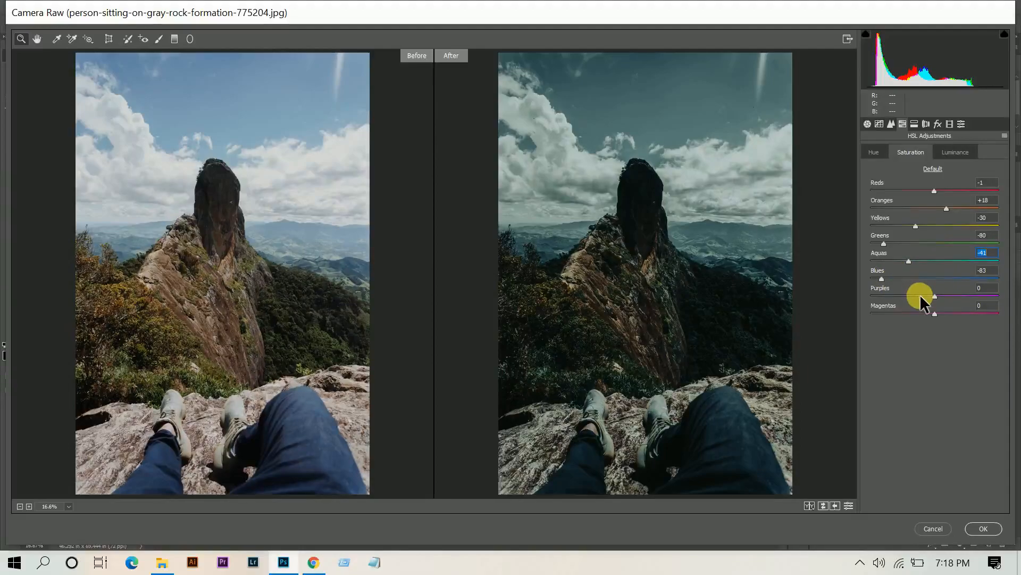
{"action": "left_click_drag", "start_coordinate": [929, 294], "coordinate": [915, 295]}
{"action": "left_click_drag", "start_coordinate": [932, 314], "coordinate": [923, 314]}
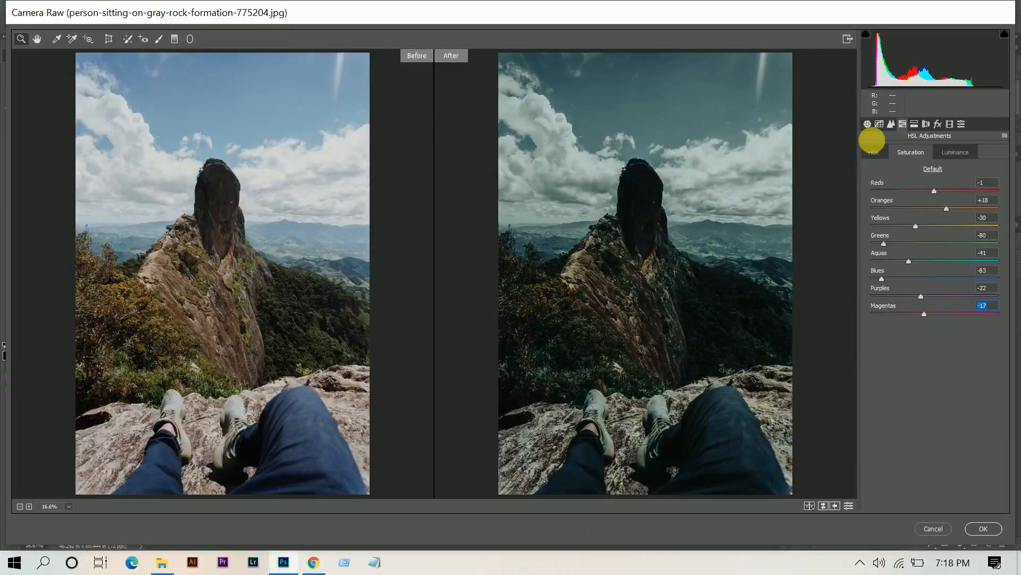
Set the HSL luminance of Oranges to +9, Greens to -5, Blues to -14, and Purples and Magentas to +1
{"action": "left_click", "coordinate": [954, 153]}
{"action": "left_click_drag", "start_coordinate": [935, 209], "coordinate": [939, 211]}
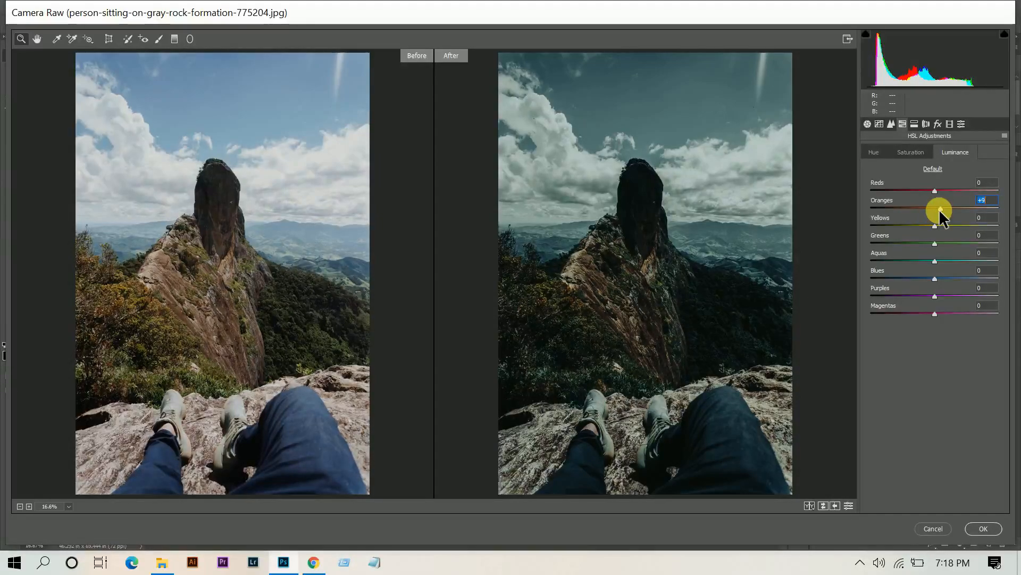
{"action": "left_click_drag", "start_coordinate": [934, 243], "coordinate": [930, 241]}
{"action": "left_click_drag", "start_coordinate": [935, 277], "coordinate": [926, 276]}
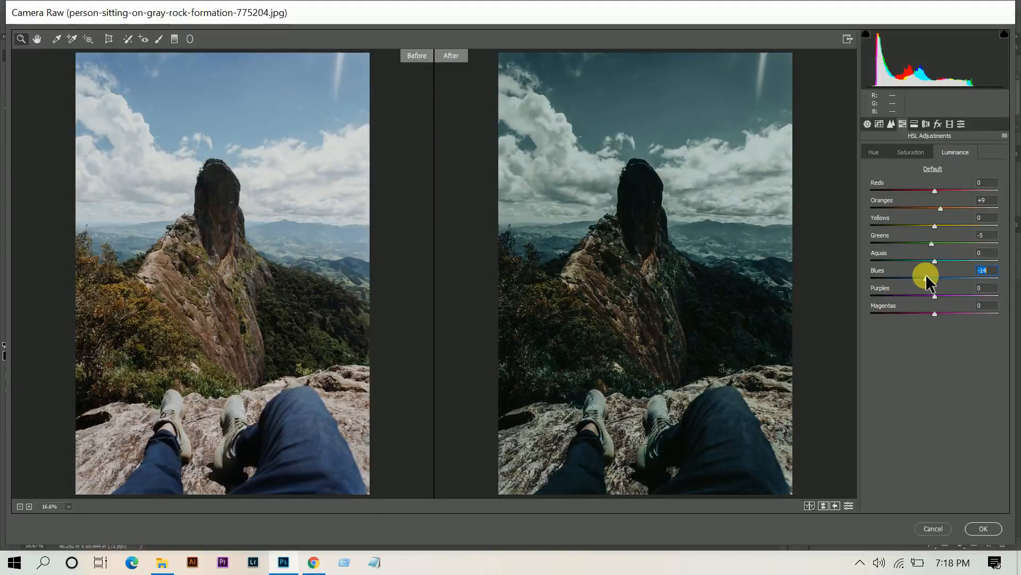
{"action": "left_click", "coordinate": [978, 291]}
{"action": "key", "text": "Up"}
{"action": "left_click", "coordinate": [994, 308]}
{"action": "key", "text": "Up"}
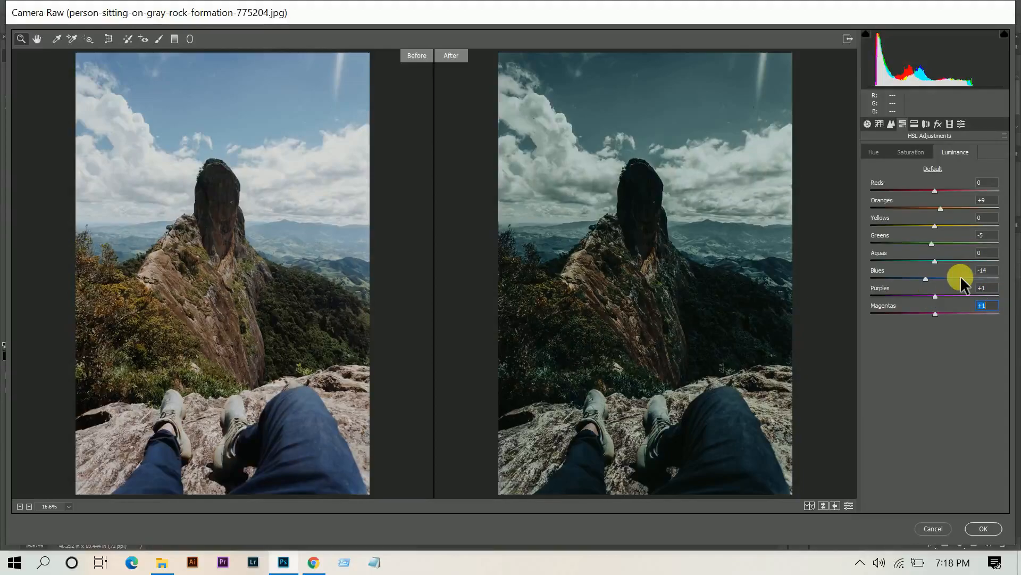
Split-tone the shadows with a hue of 55 and a saturation of 1
{"action": "left_click", "coordinate": [915, 124]}
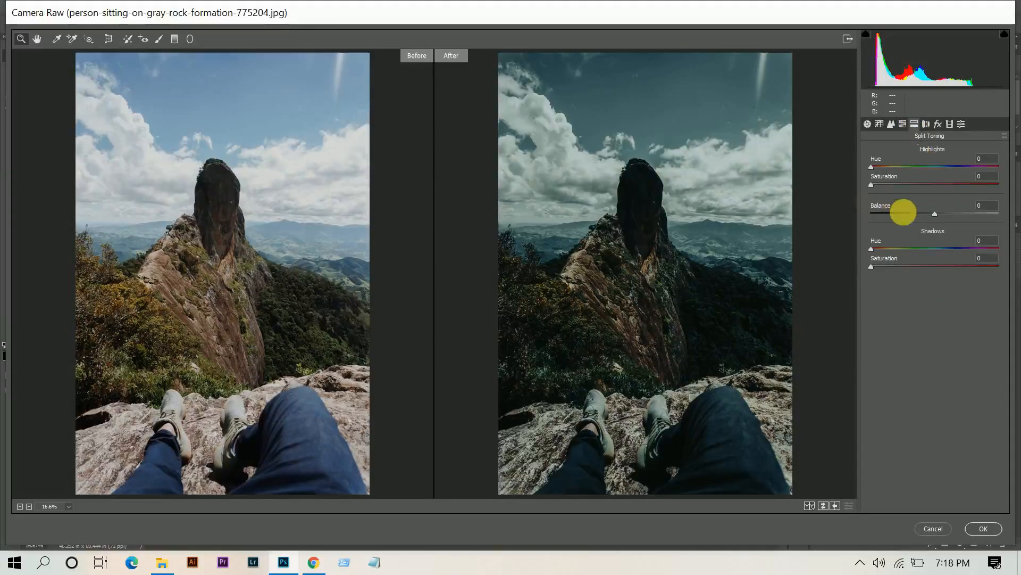
{"action": "mouse_move", "coordinate": [889, 248]}
{"action": "left_mouse_down"}
{"action": "mouse_move", "coordinate": [1010, 269]}
{"action": "mouse_move", "coordinate": [894, 244]}
{"action": "left_mouse_up"}
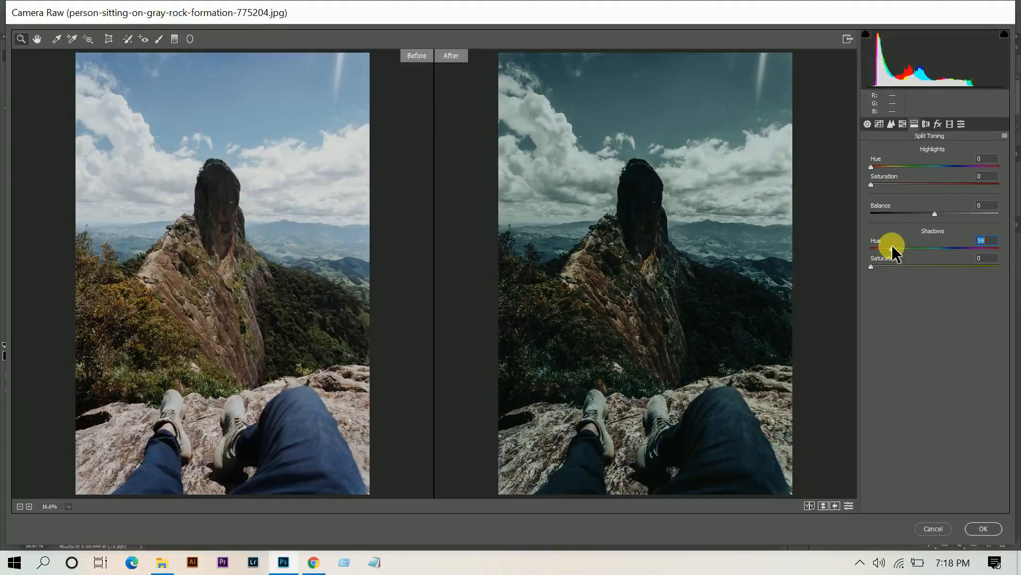
{"action": "left_click_drag", "start_coordinate": [891, 244], "coordinate": [892, 244]}
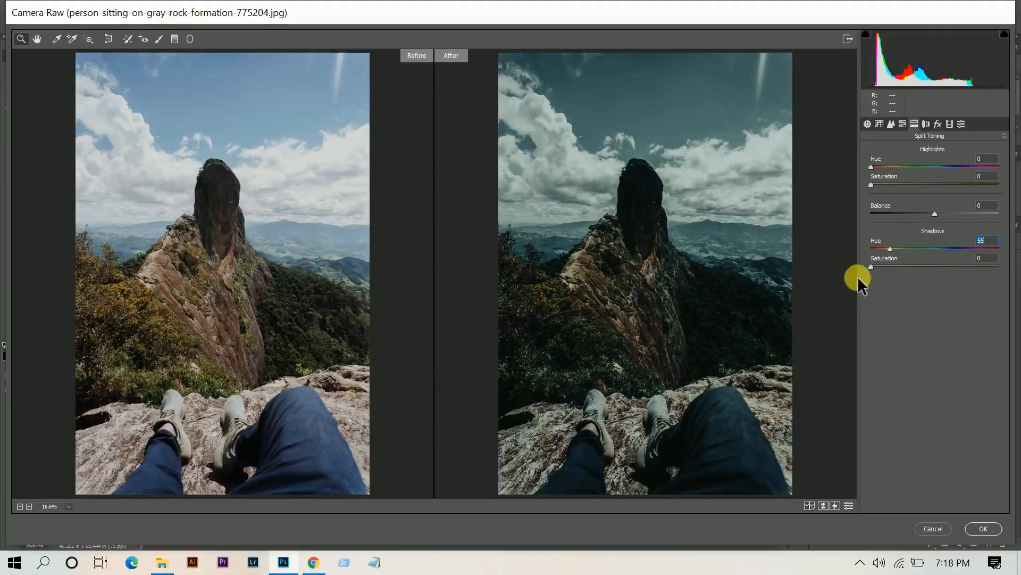
{"action": "left_click_drag", "start_coordinate": [912, 267], "coordinate": [872, 266]}
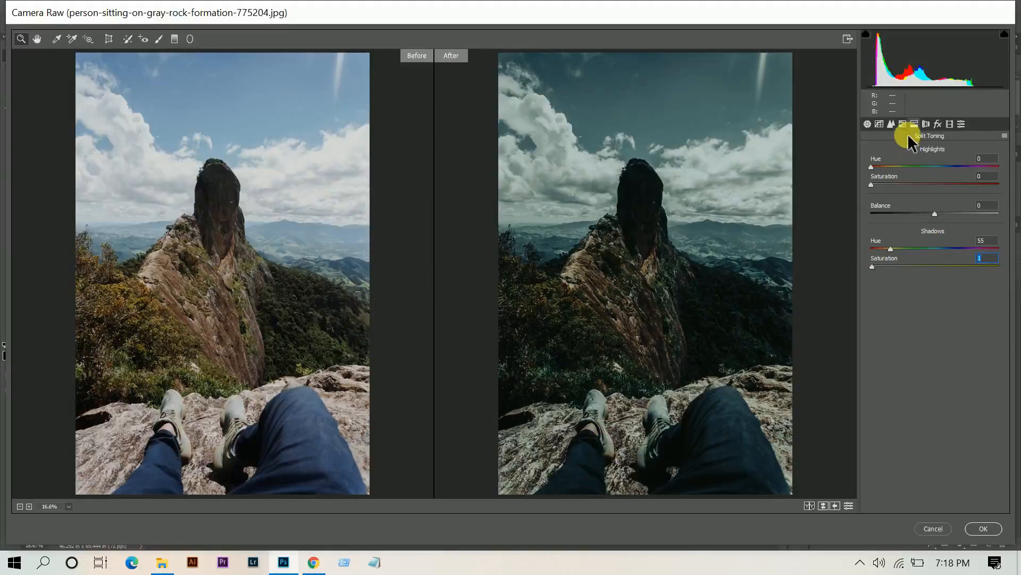
Set the grain amount to 15 and size to 40, and try a post-crop vignette of -9 before resetting it to 0
{"action": "left_click", "coordinate": [938, 124]}
{"action": "left_click_drag", "start_coordinate": [871, 170], "coordinate": [889, 169]}
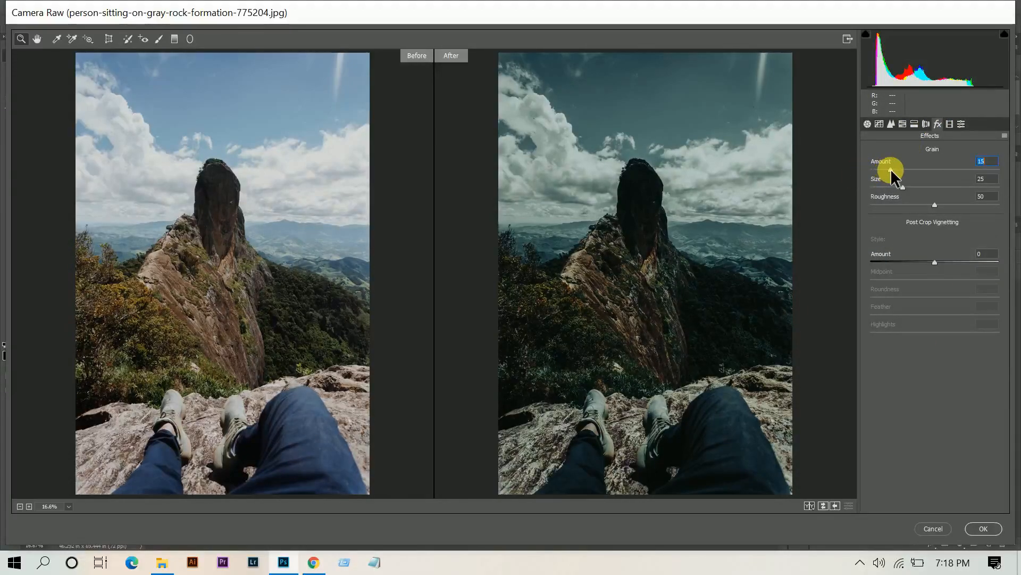
{"action": "left_click_drag", "start_coordinate": [904, 187], "coordinate": [920, 187]}
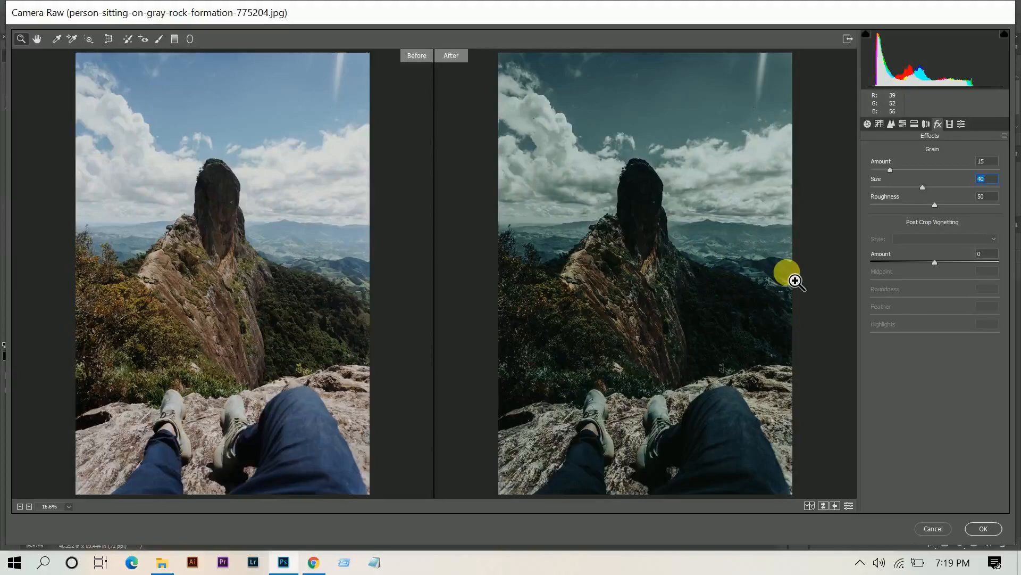
{"action": "left_click_drag", "start_coordinate": [931, 262], "coordinate": [929, 261]}
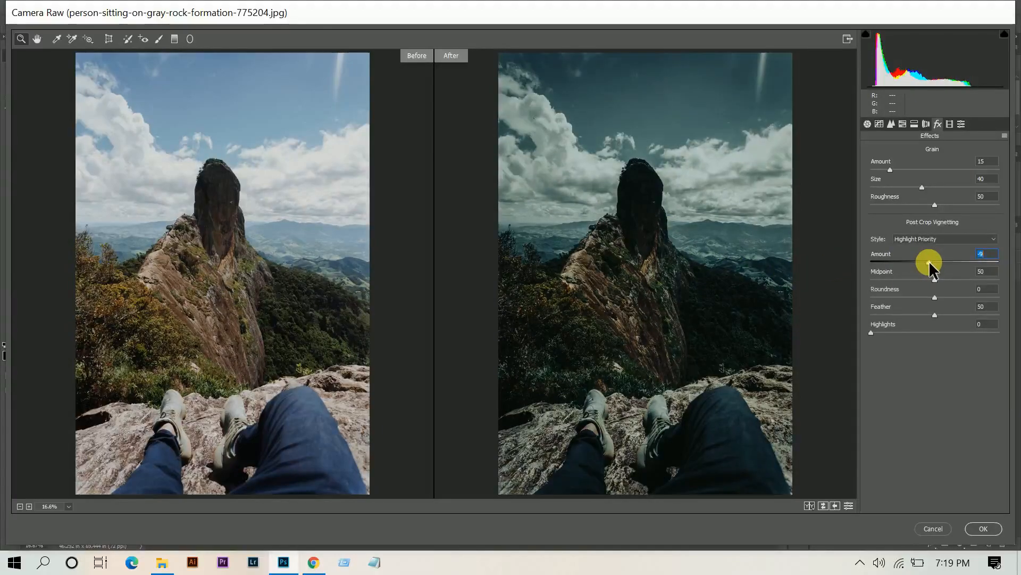
{"action": "double_click", "coordinate": [928, 262]}
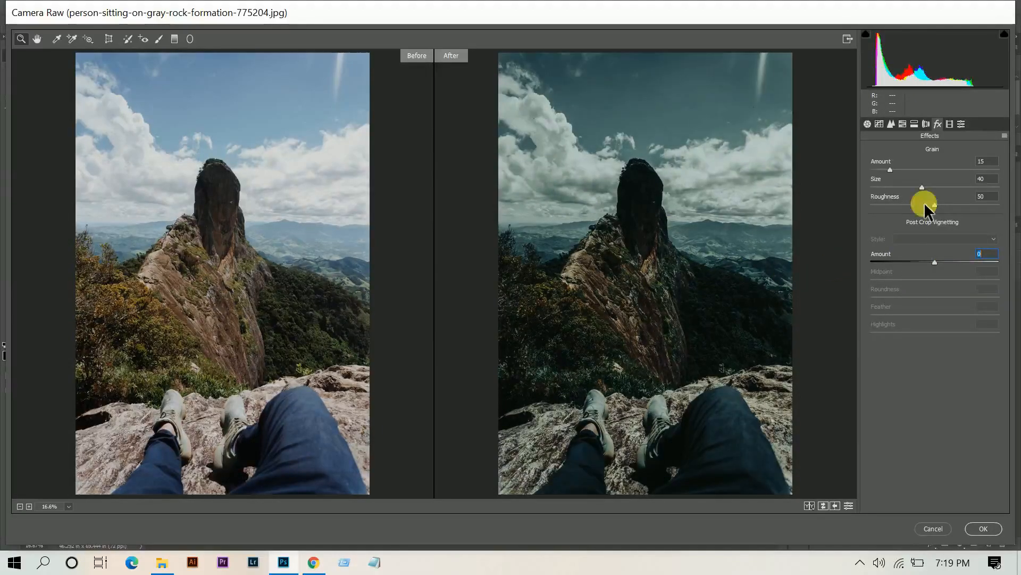
Calibrate the primaries: Red hue +46 and saturation +28, Green hue +36, and Blue hue -10
{"action": "left_click", "coordinate": [950, 122]}
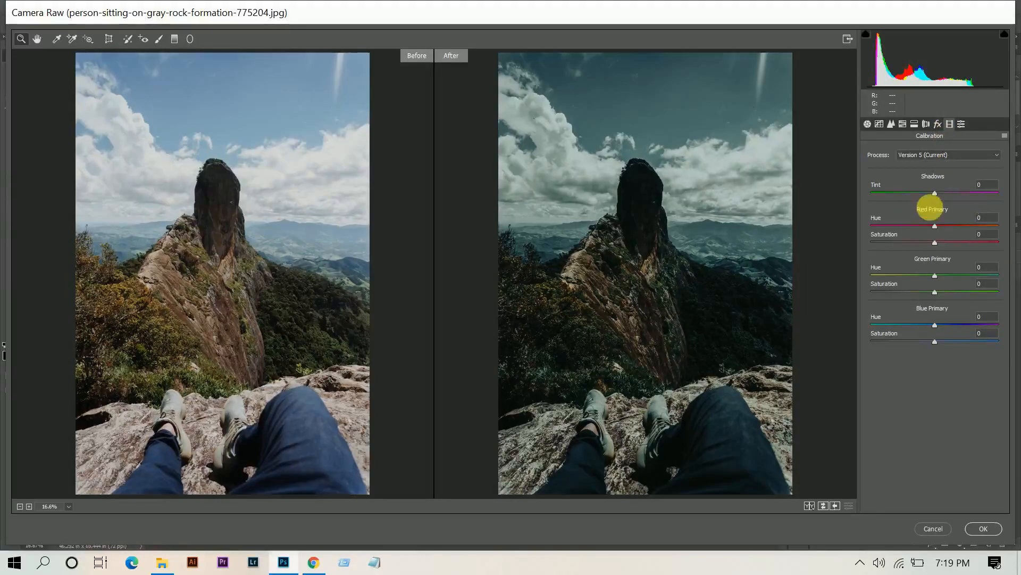
{"action": "left_click", "coordinate": [951, 225]}
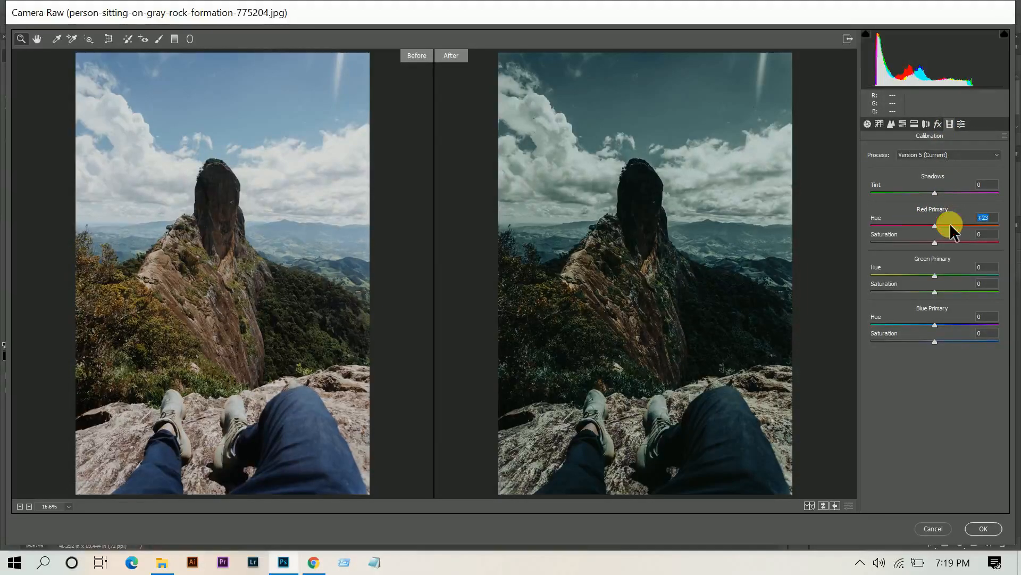
{"action": "left_click_drag", "start_coordinate": [957, 225], "coordinate": [965, 226]}
{"action": "left_click_drag", "start_coordinate": [950, 241], "coordinate": [952, 241]}
{"action": "left_click_drag", "start_coordinate": [934, 275], "coordinate": [960, 277]}
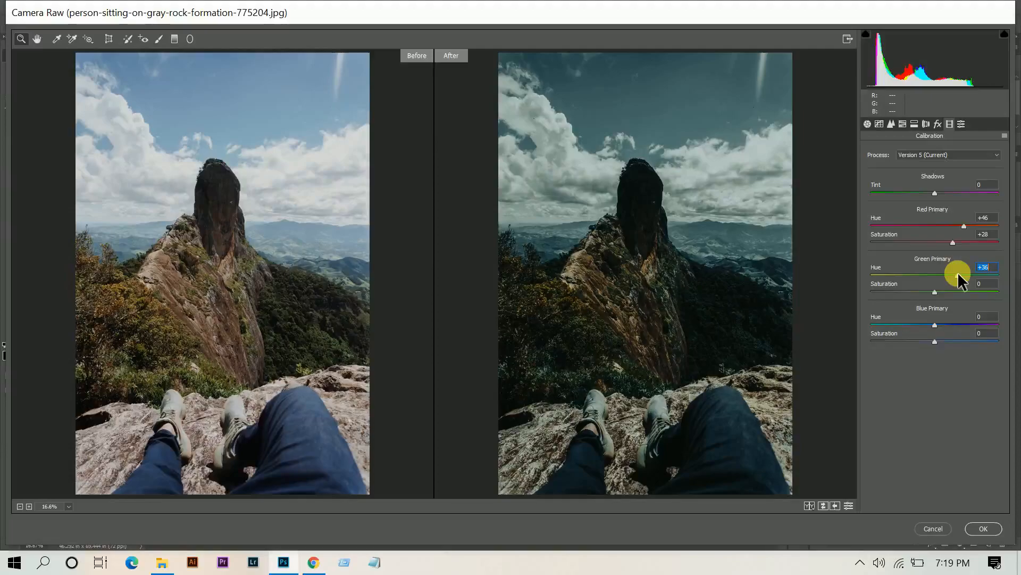
{"action": "left_click_drag", "start_coordinate": [929, 327], "coordinate": [929, 327]}
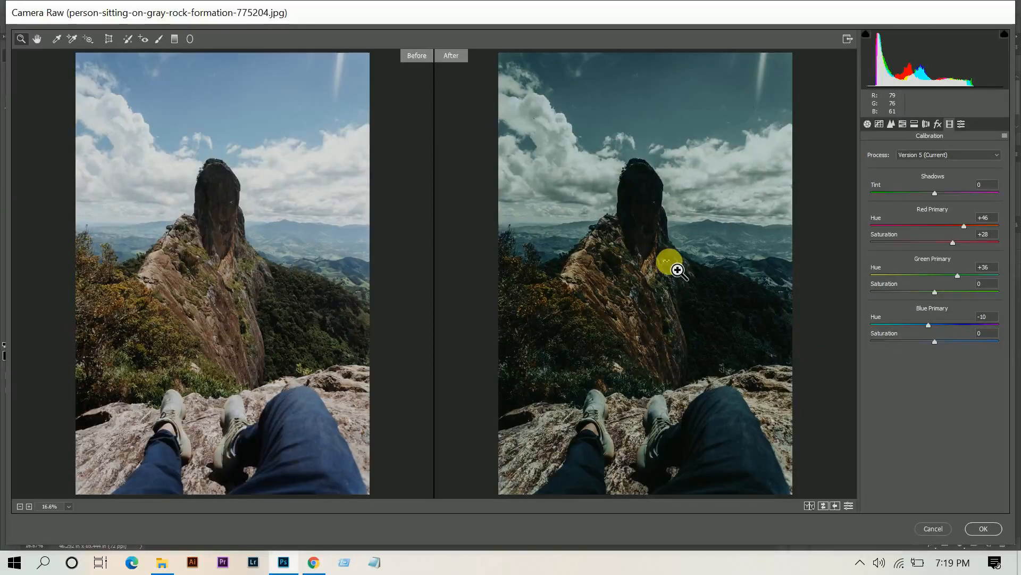
Examine the rock face and foreground up close in the before/after preview, and return to the full view
{"action": "left_click", "coordinate": [640, 217]}
{"action": "scroll", "coordinate": [682, 220], "scroll_direction": "down", "scroll_amount": 3}
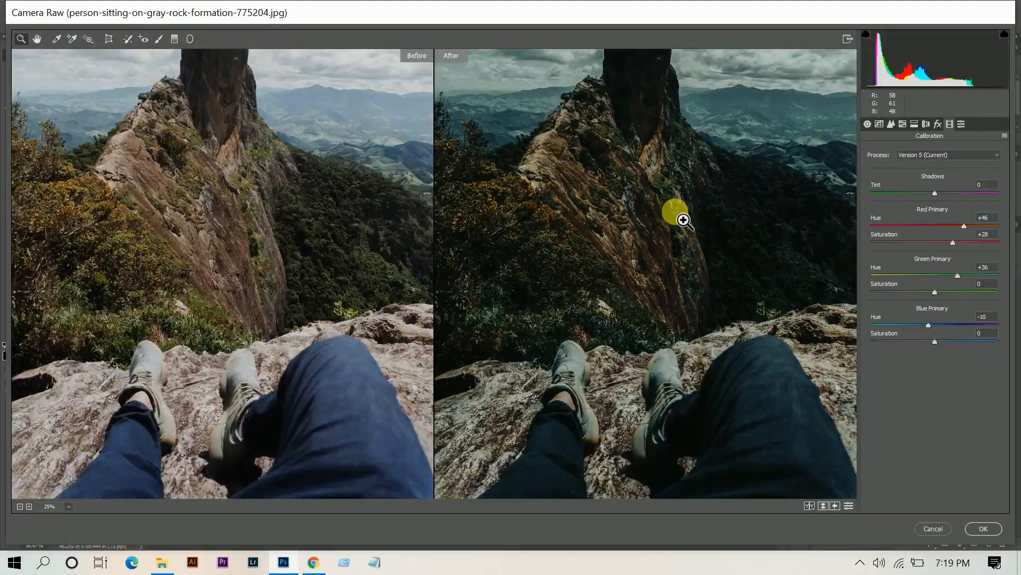
{"action": "left_click_drag", "start_coordinate": [695, 237], "coordinate": [784, 102]}
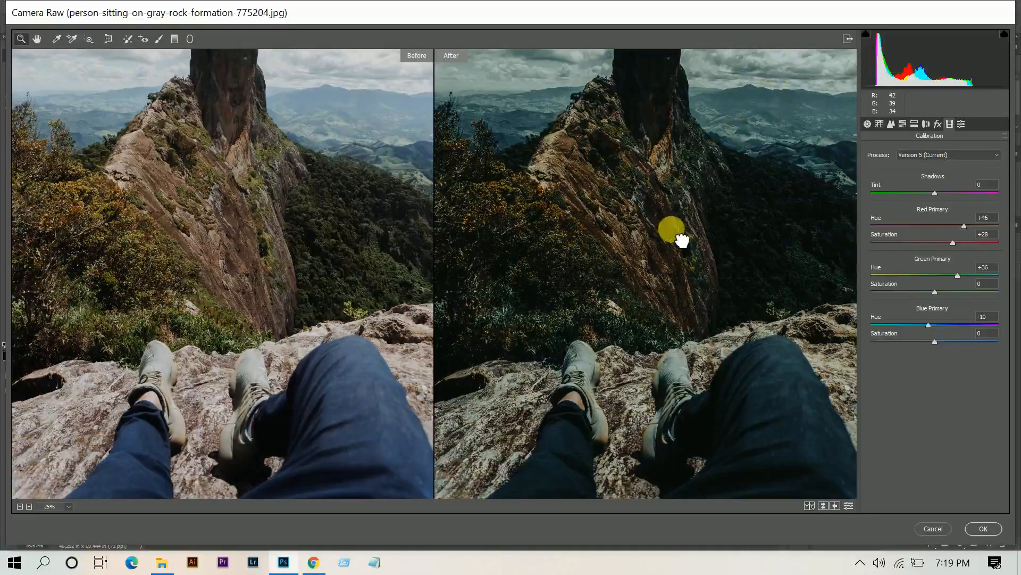
{"action": "scroll", "coordinate": [574, 338], "scroll_direction": "up", "scroll_amount": 3}
{"action": "scroll", "coordinate": [510, 391], "scroll_direction": "up", "scroll_amount": 1}
{"action": "left_click_drag", "start_coordinate": [509, 391], "coordinate": [732, 174]}
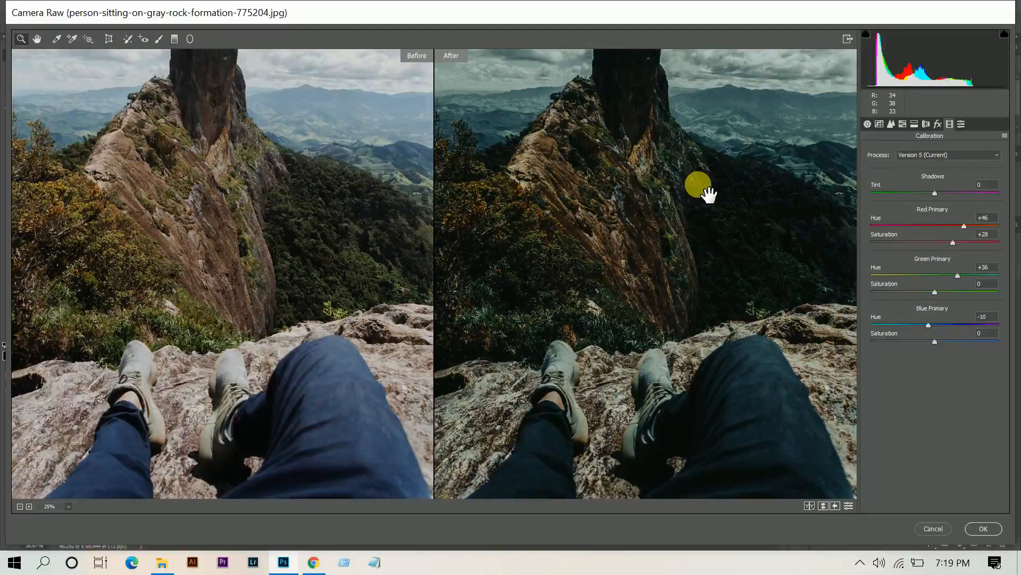
{"action": "key", "text": "ctrl+0"}
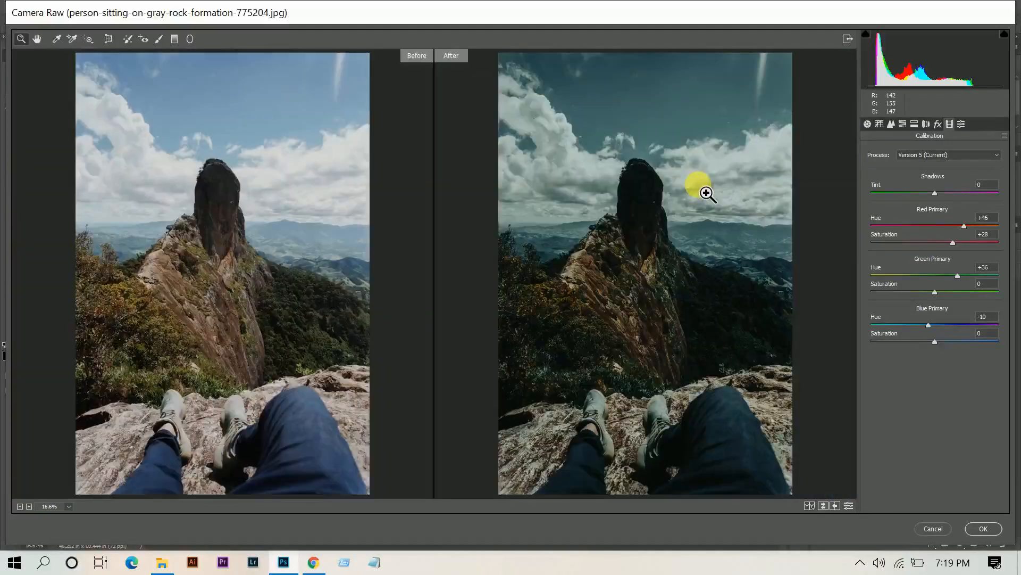
Apply the Camera Raw edits to Layer 1 and toggle the layer's visibility to compare before and after
{"action": "left_click", "coordinate": [868, 125]}
{"action": "left_click", "coordinate": [983, 527]}
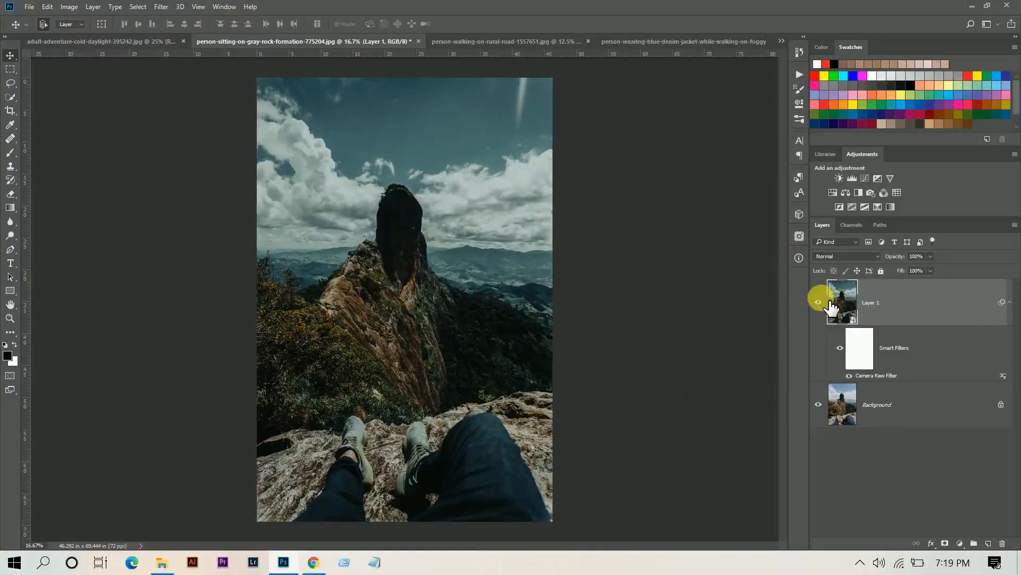
{"action": "left_click", "coordinate": [819, 302]}
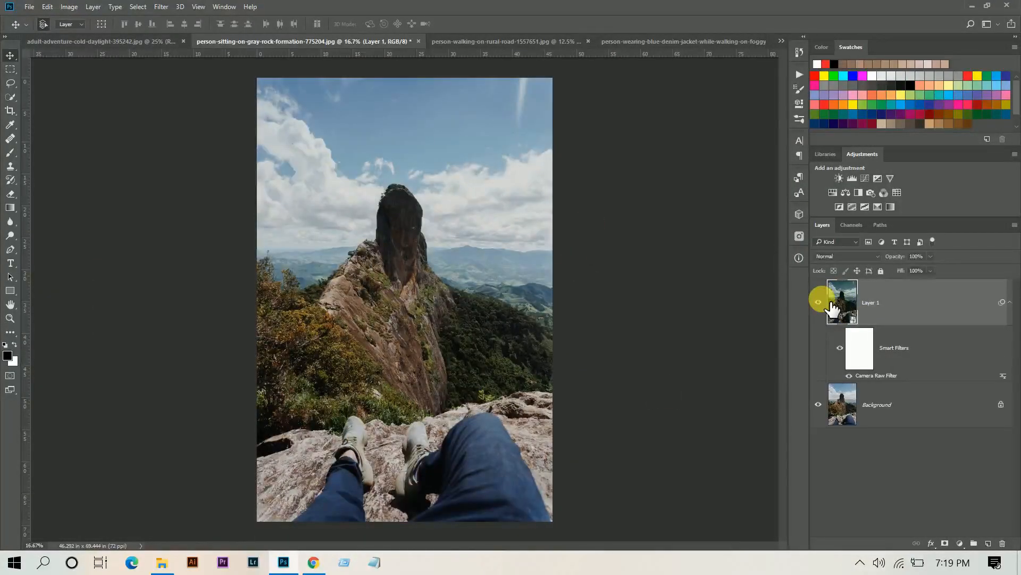
{"action": "left_click", "coordinate": [819, 302]}
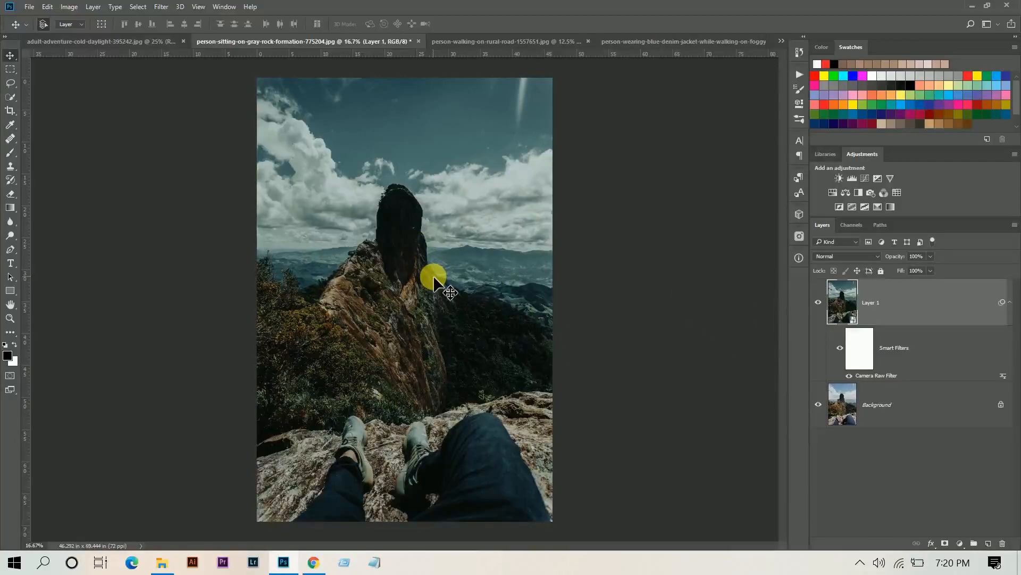
Reapply the last Camera Raw filter to the Background copy of the rural road photo and compare it with the original
{"action": "left_click", "coordinate": [508, 41]}
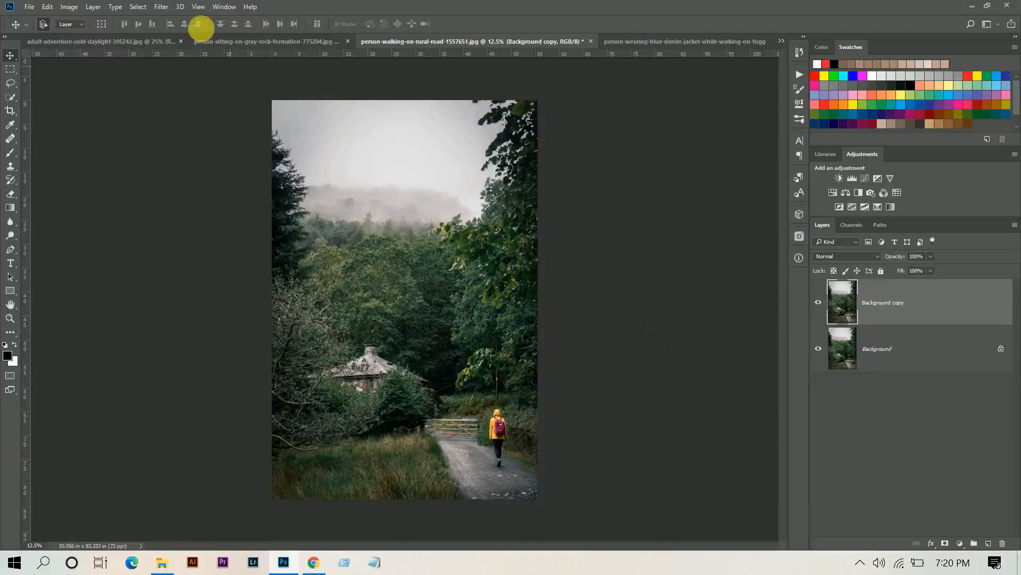
{"action": "left_click", "coordinate": [160, 6]}
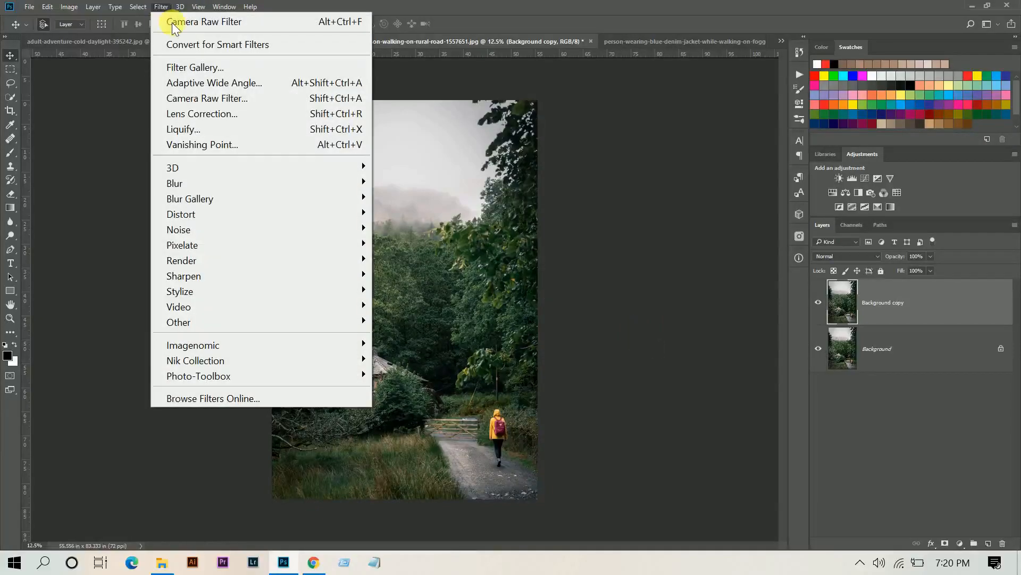
{"action": "left_click", "coordinate": [276, 24]}
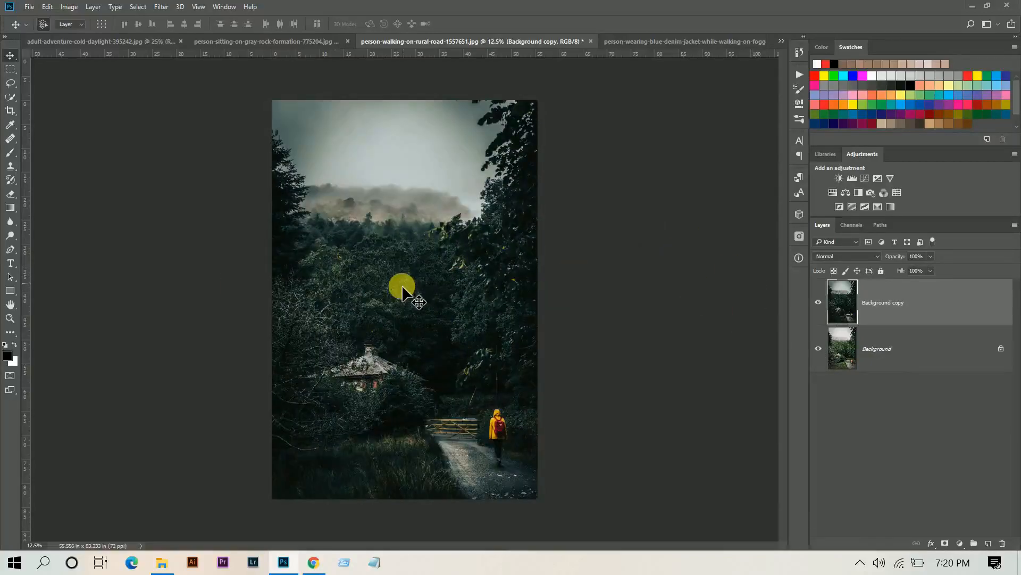
{"action": "left_click", "coordinate": [819, 302]}
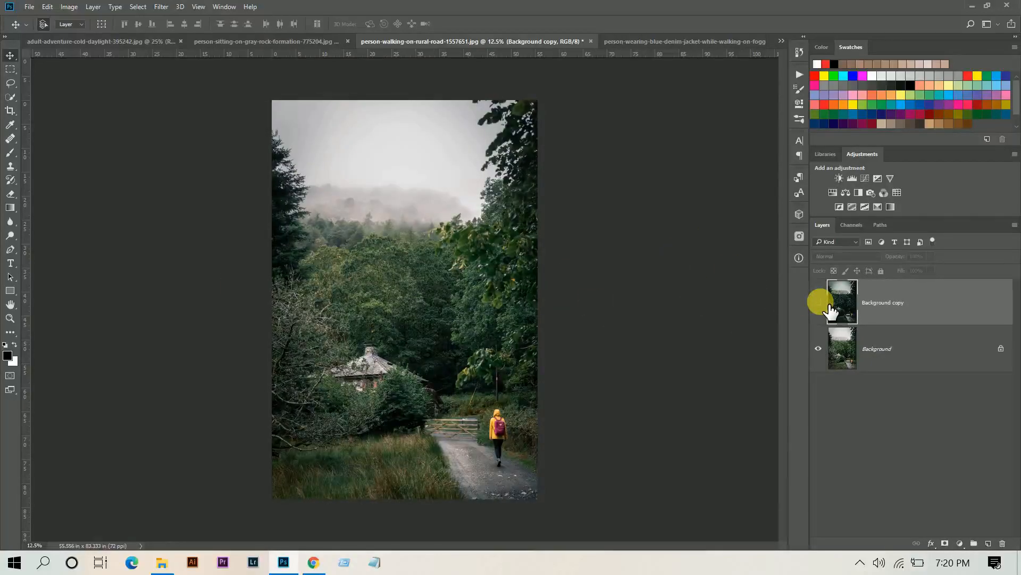
{"action": "left_click", "coordinate": [819, 302]}
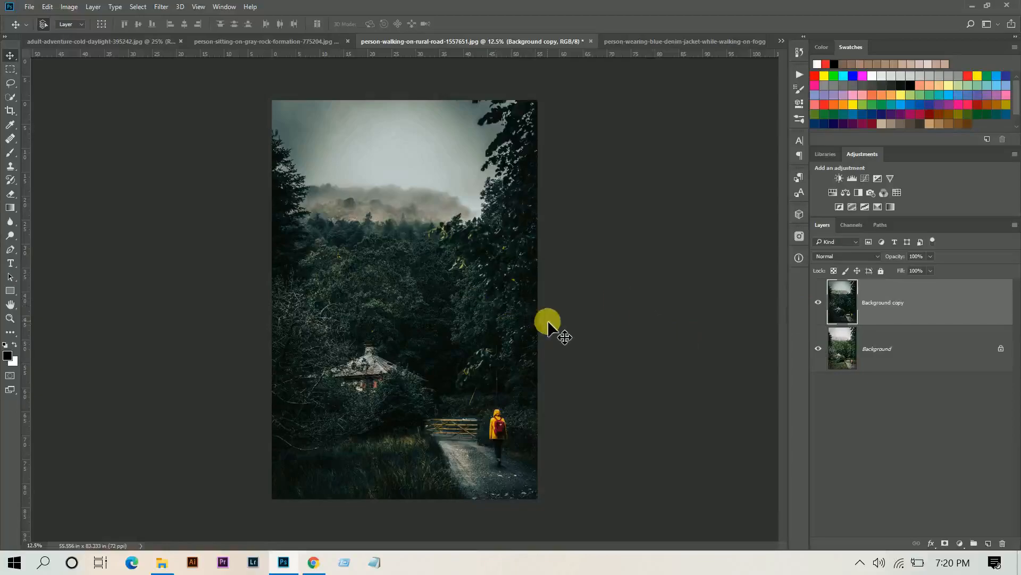
Duplicate the Background layer of the photo of a person in a blue denim jacket on a foggy road
{"action": "left_click", "coordinate": [685, 41]}
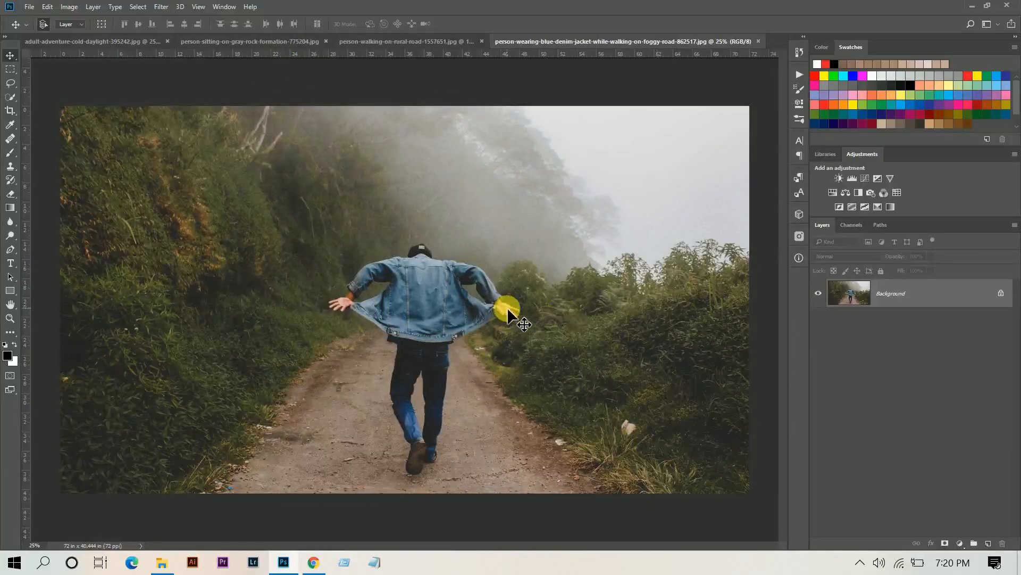
{"action": "left_click", "coordinate": [162, 7]}
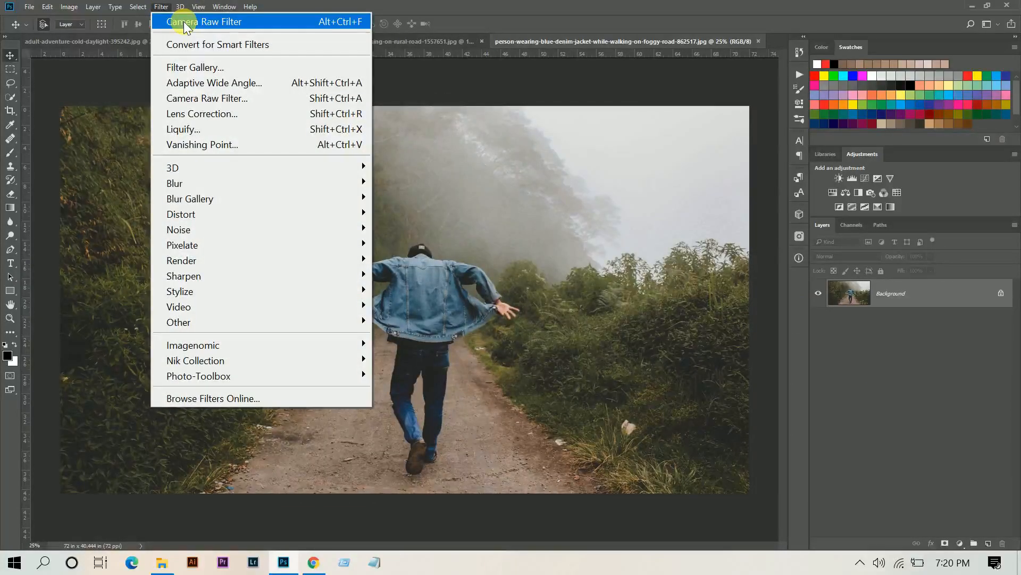
{"action": "left_click", "coordinate": [957, 299]}
{"action": "left_click_drag", "start_coordinate": [965, 303], "coordinate": [988, 543]}
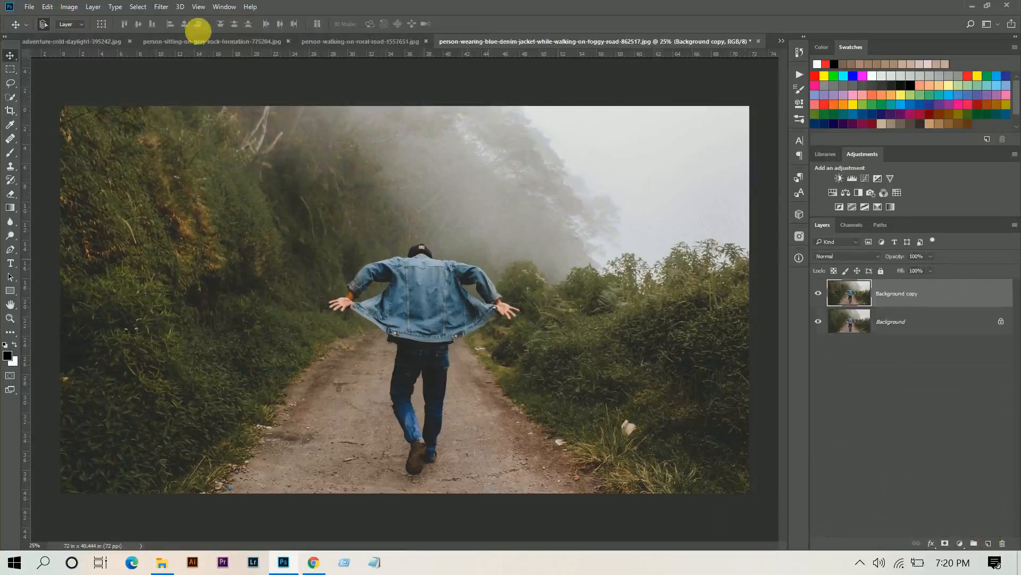
Reapply the last Camera Raw filter to the foggy road photo's Background copy and compare it with the original
{"action": "left_click", "coordinate": [161, 7]}
{"action": "left_click", "coordinate": [219, 22]}
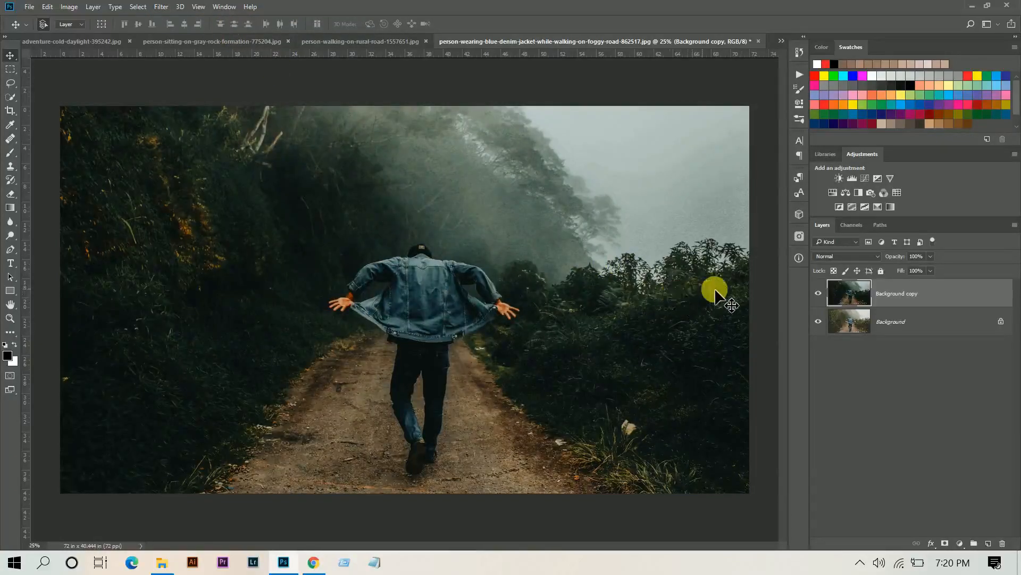
{"action": "left_click", "coordinate": [819, 293]}
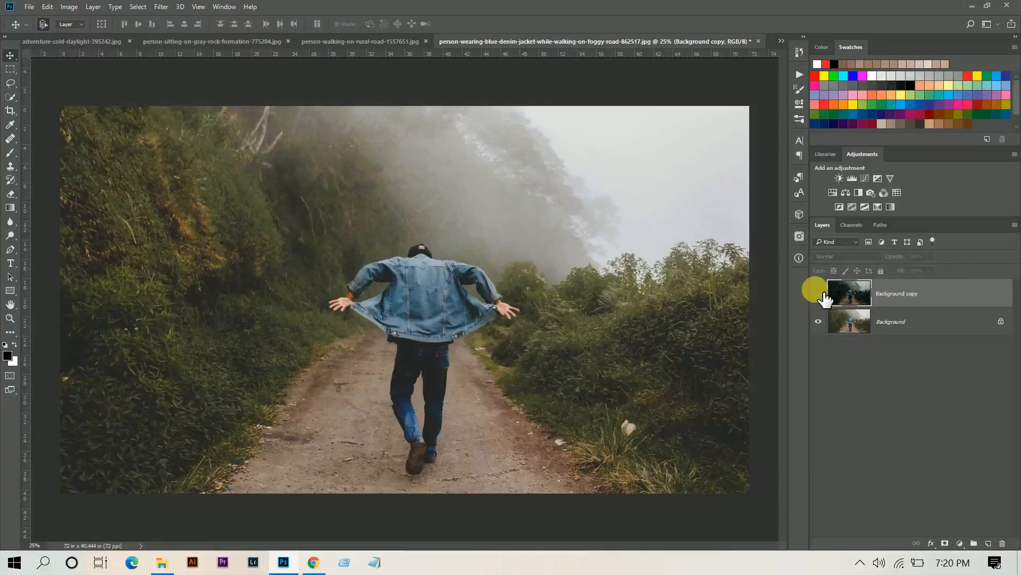
{"action": "left_click", "coordinate": [819, 293]}
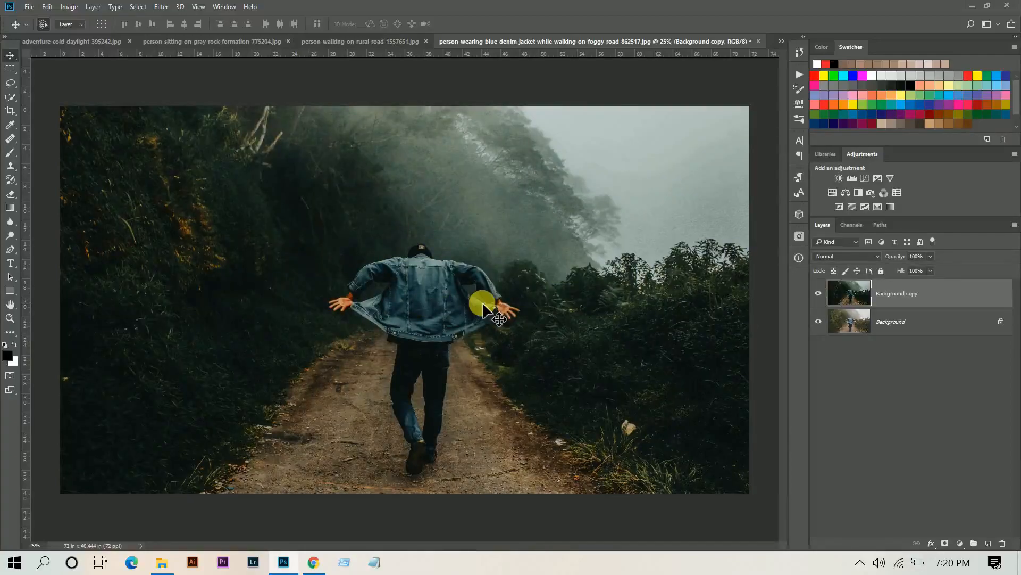